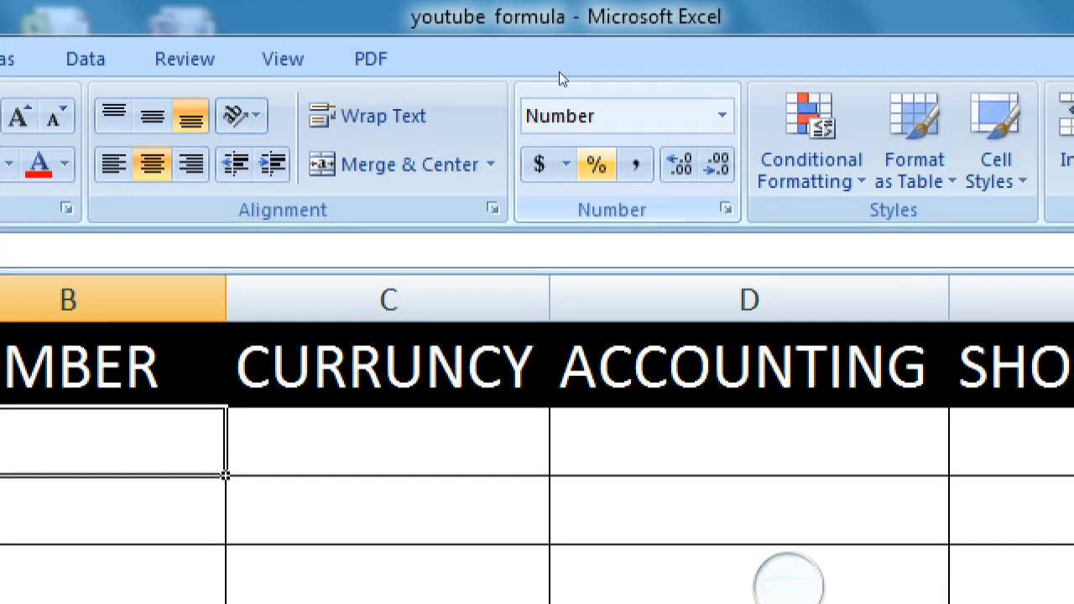
key("super+minus")
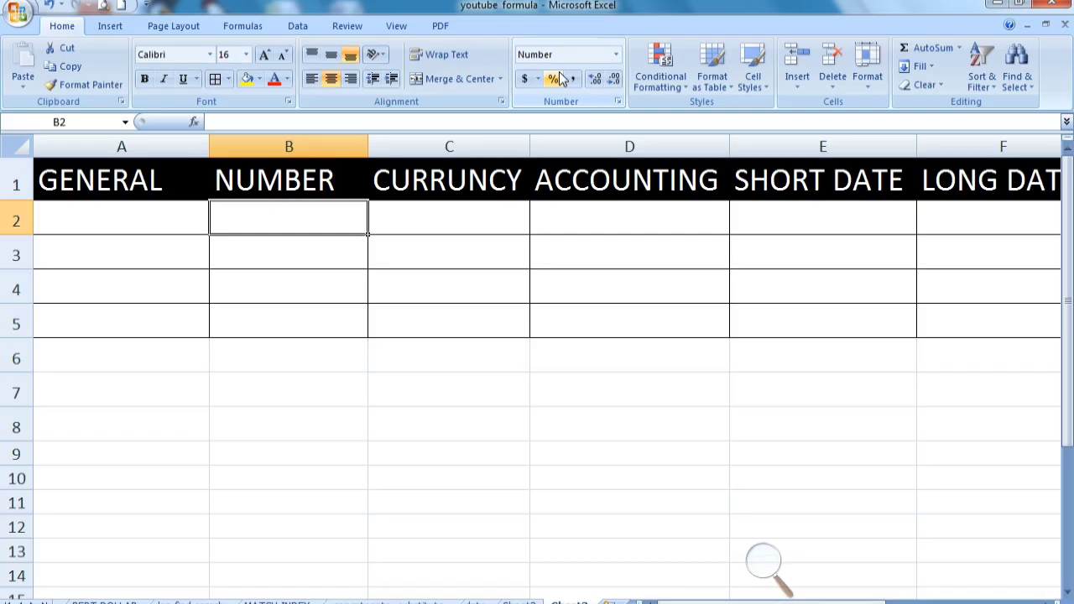
left_click(414, 182)
left_click(432, 220)
left_click(335, 205)
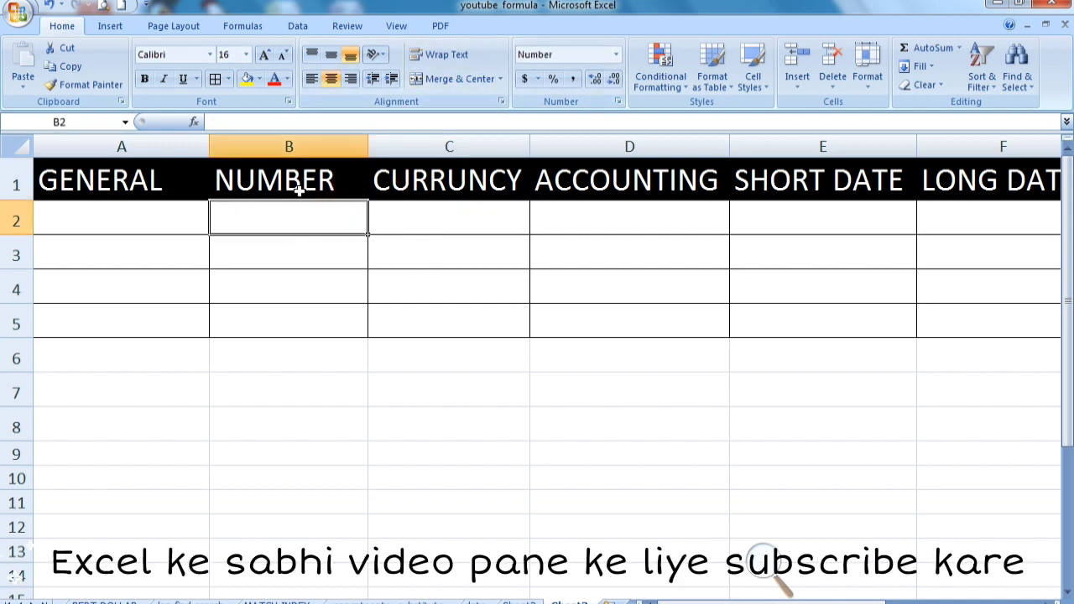
left_click(298, 187)
left_click(139, 183)
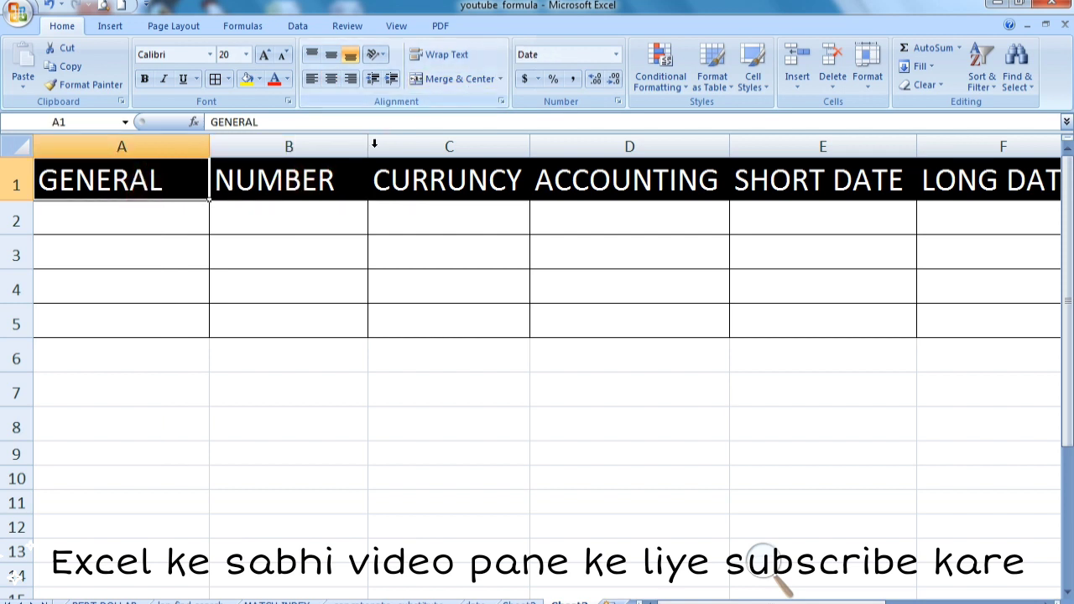
left_click(447, 185)
left_click(564, 198)
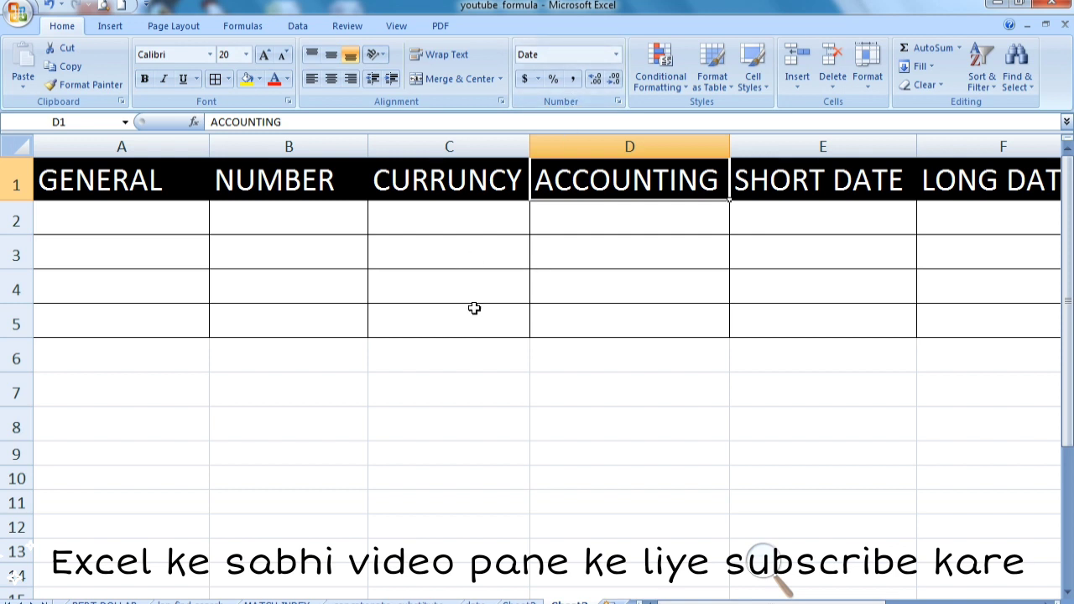
left_click(271, 223)
left_click(130, 214)
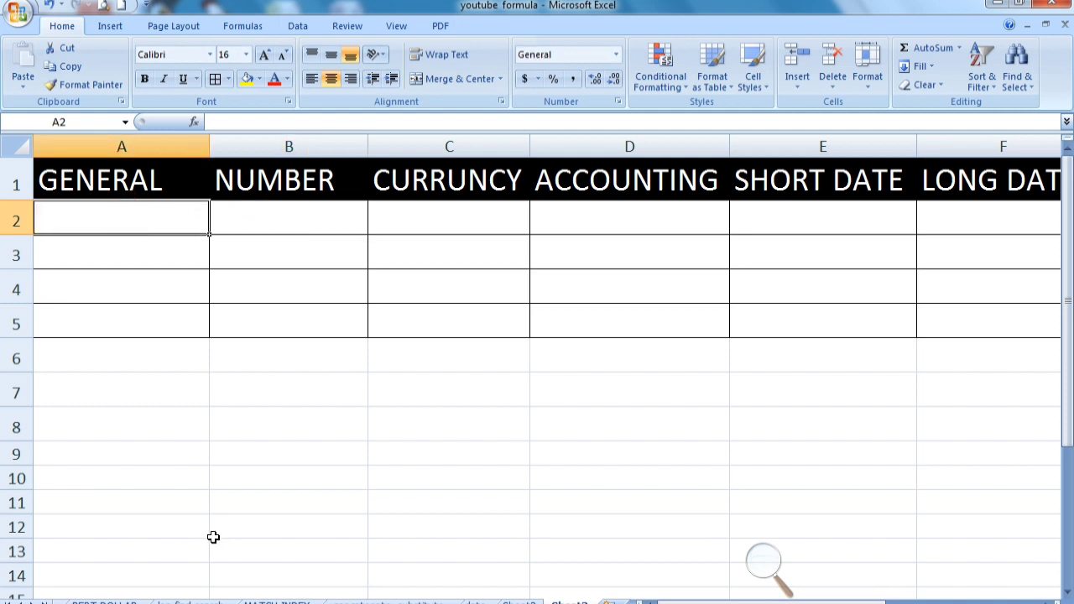
Enter 56 as a test value in cells A9 and A10 below the table
scroll(213, 537, "down", 1)
scroll(176, 400, "down", 1)
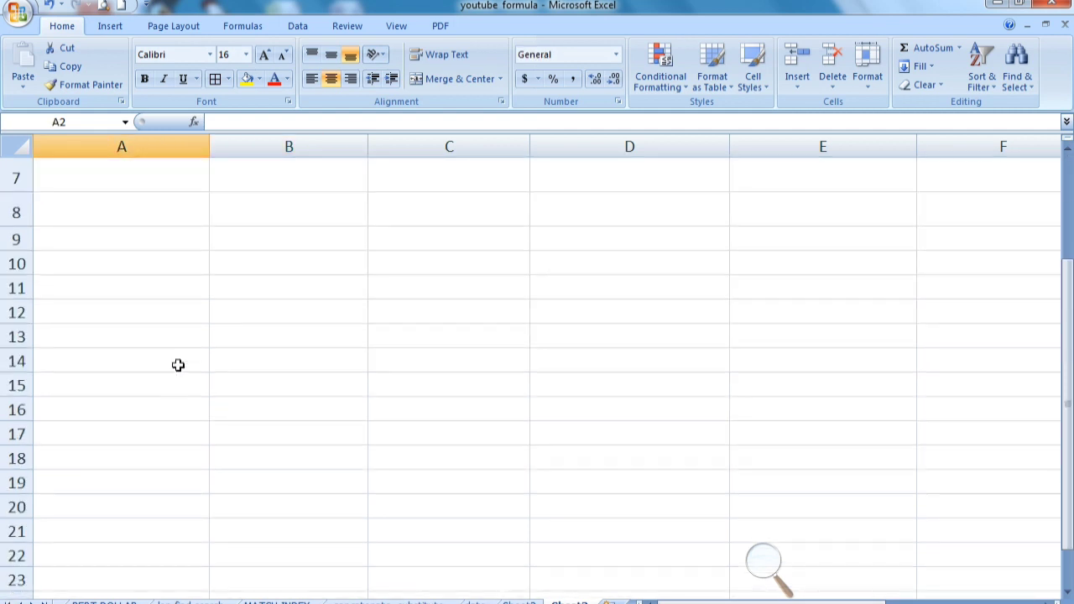
left_click(148, 238)
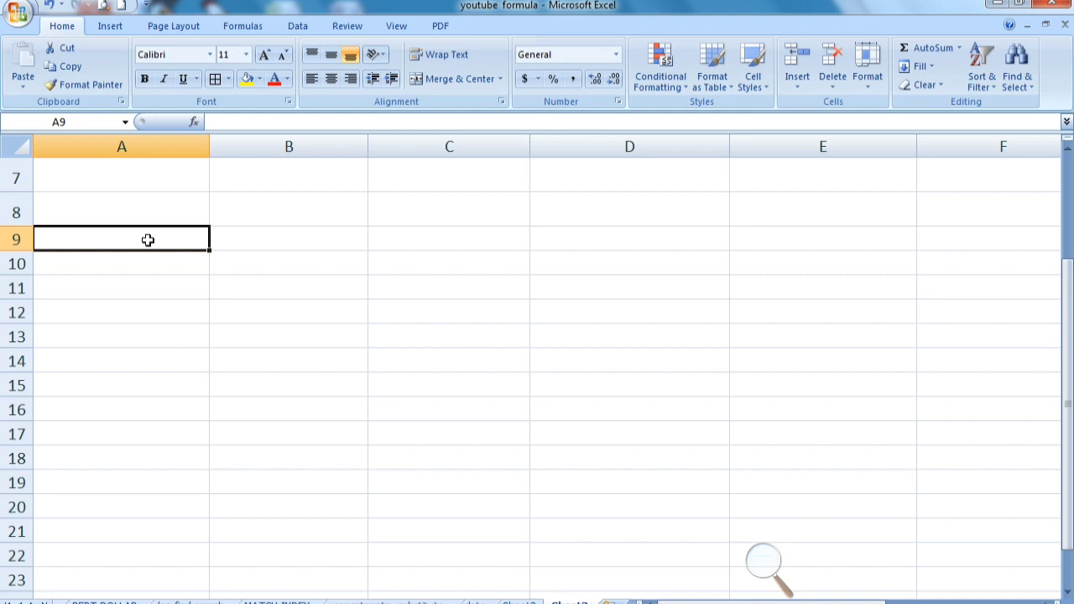
type("56")
key("Return")
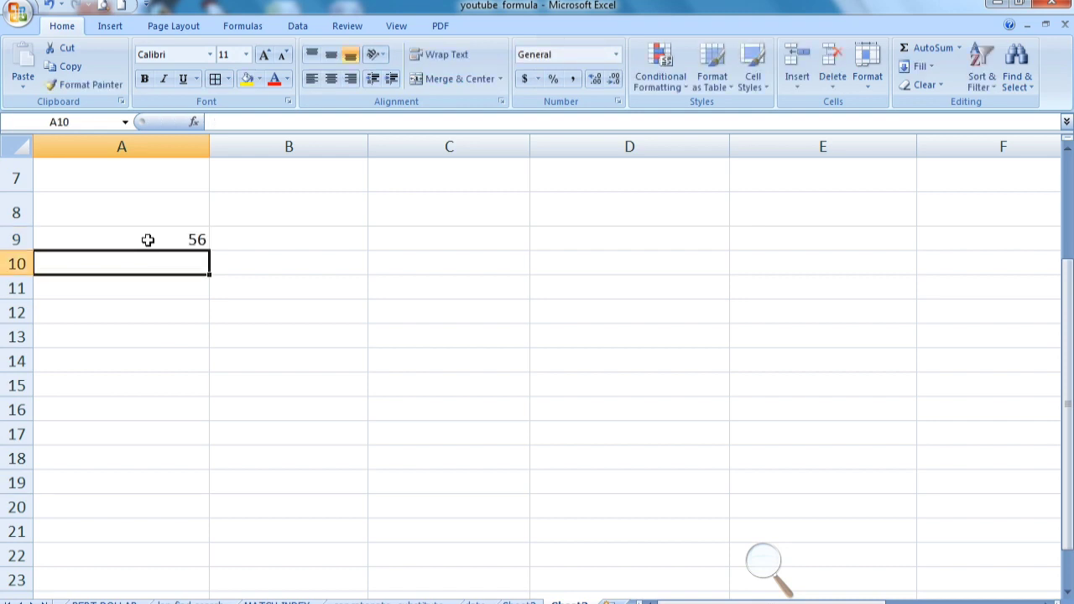
type("56")
key("Return")
Enter 56 in cell B9 and apply the Accounting dollar format to it
key("Up")
key("Up")
key("Down")
key("Right")
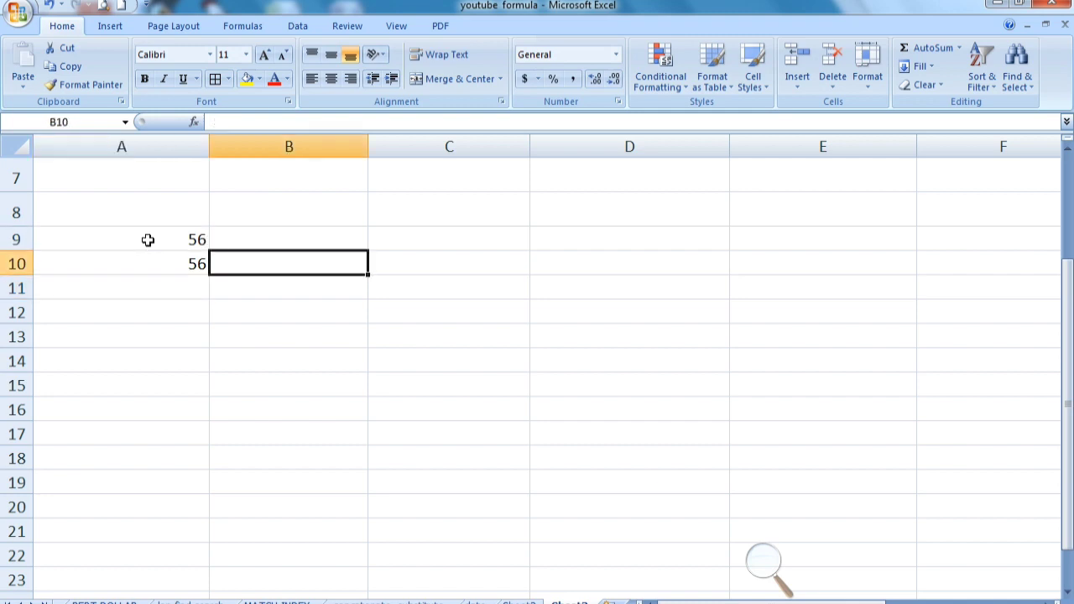
key("Up")
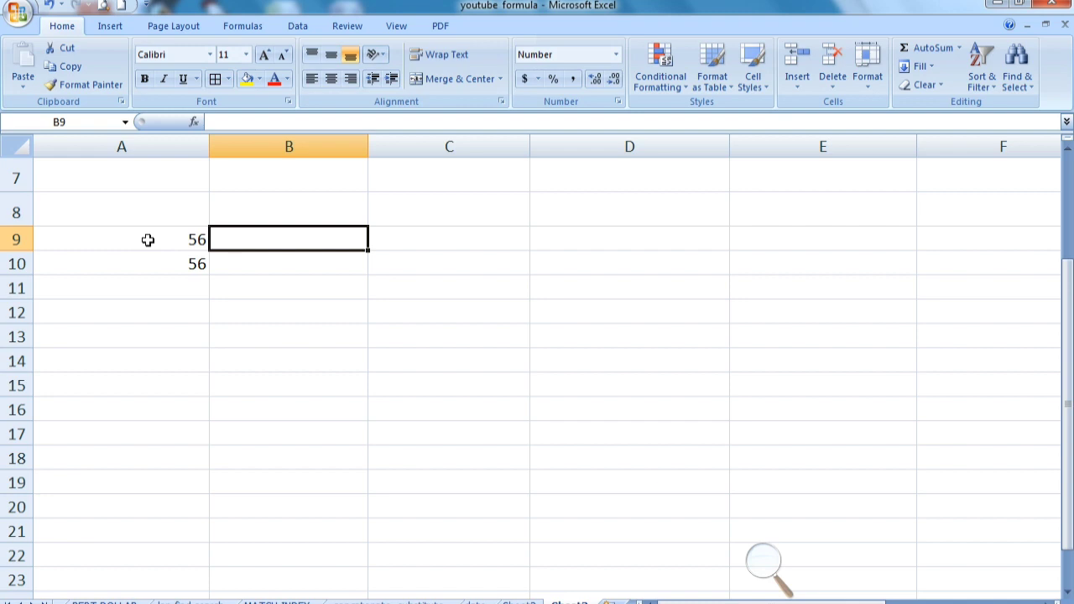
type("$56")
key("Return")
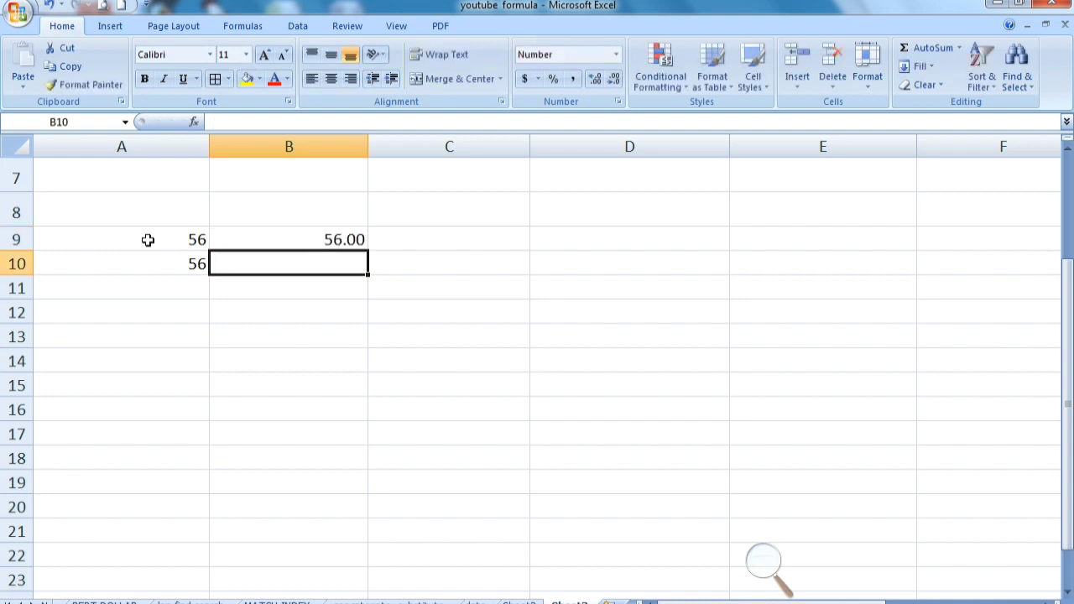
key("Up")
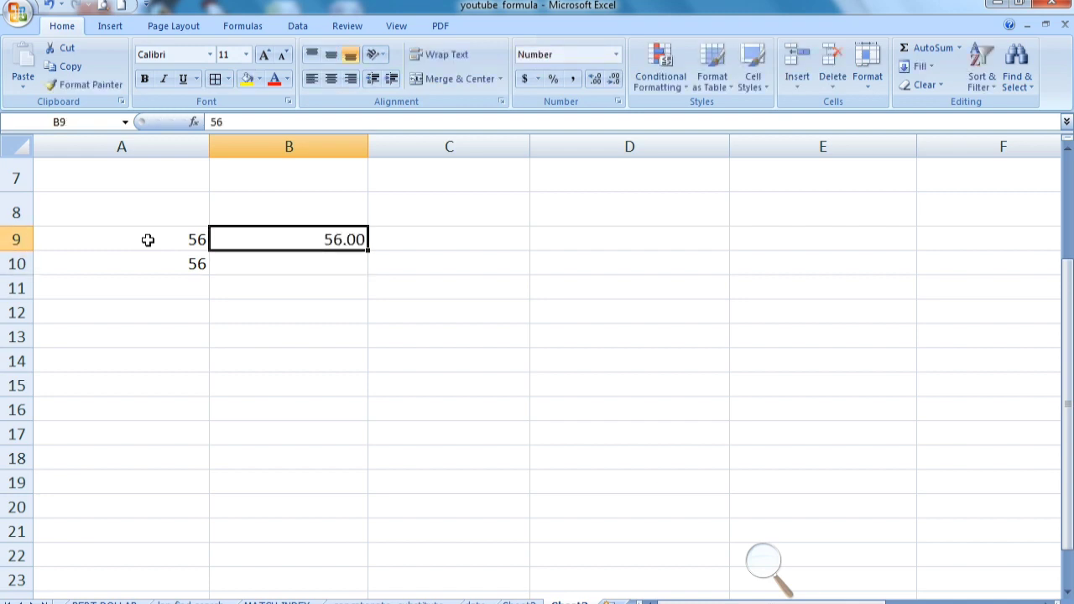
left_click(592, 55)
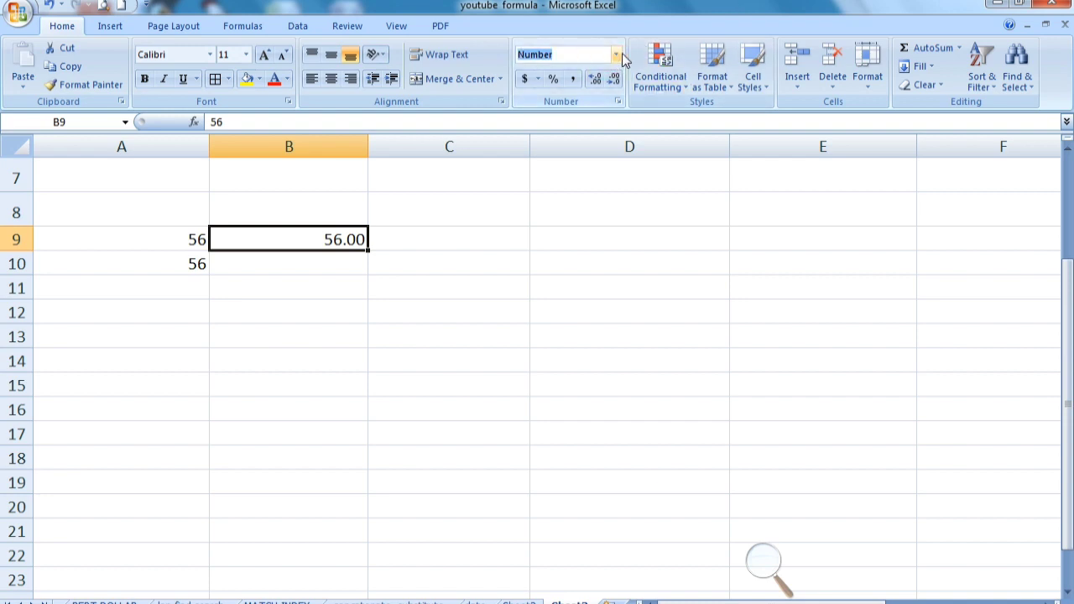
left_click(524, 78)
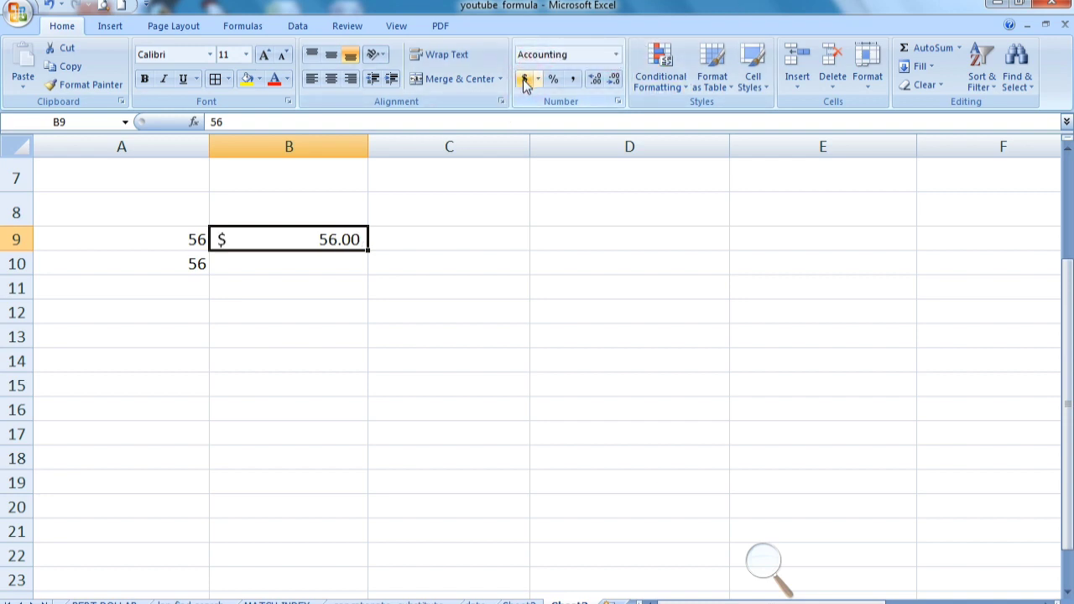
left_click(314, 282)
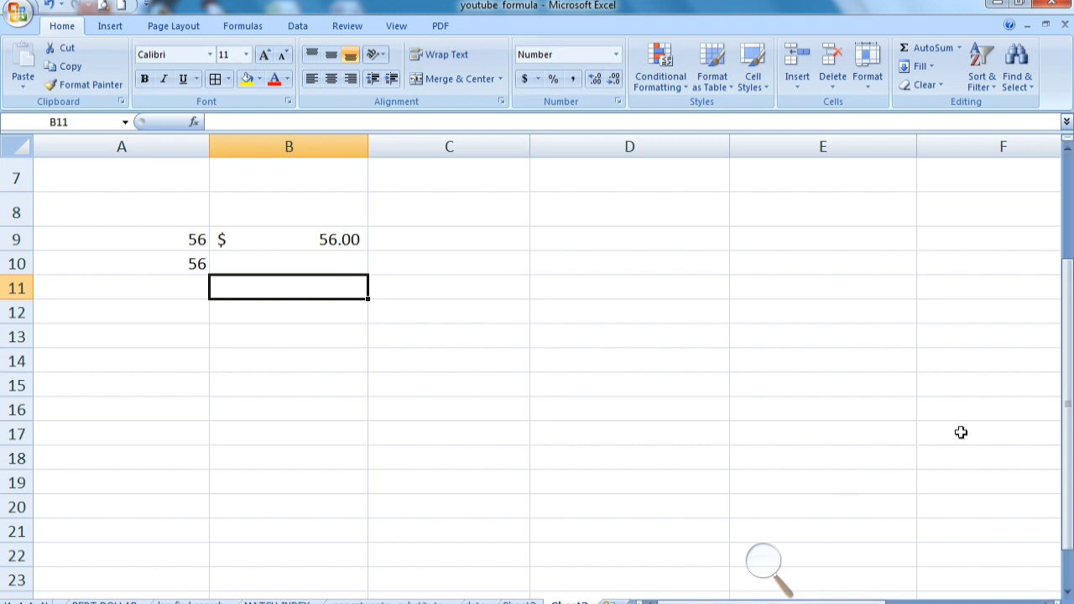
Clear the test values from the range A8:B11
left_click_drag(1069, 407, 1070, 308)
left_click(149, 227)
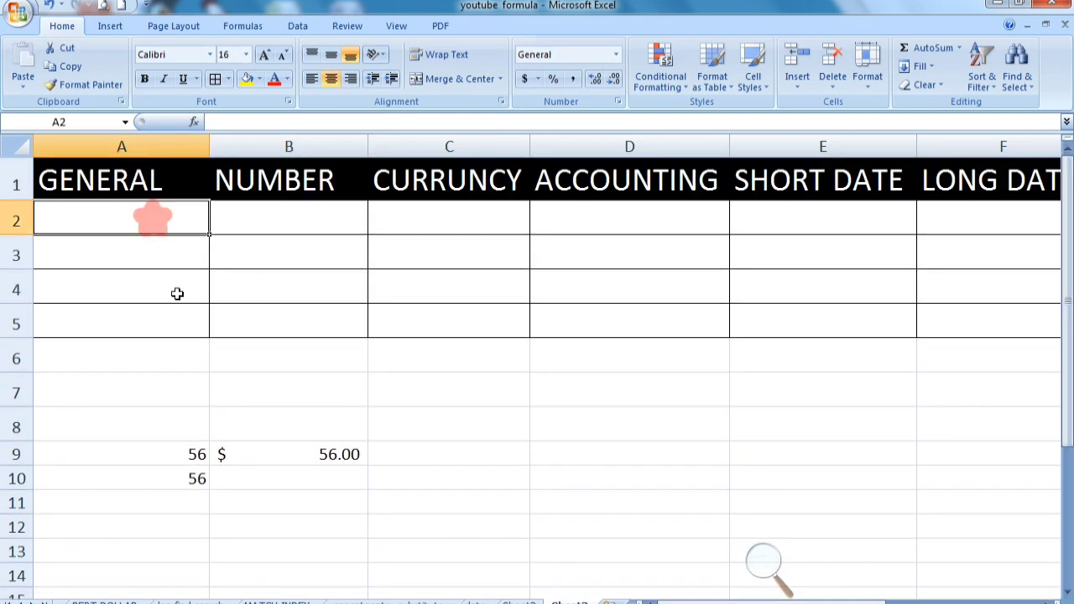
left_click_drag(172, 420, 325, 493)
key("Delete")
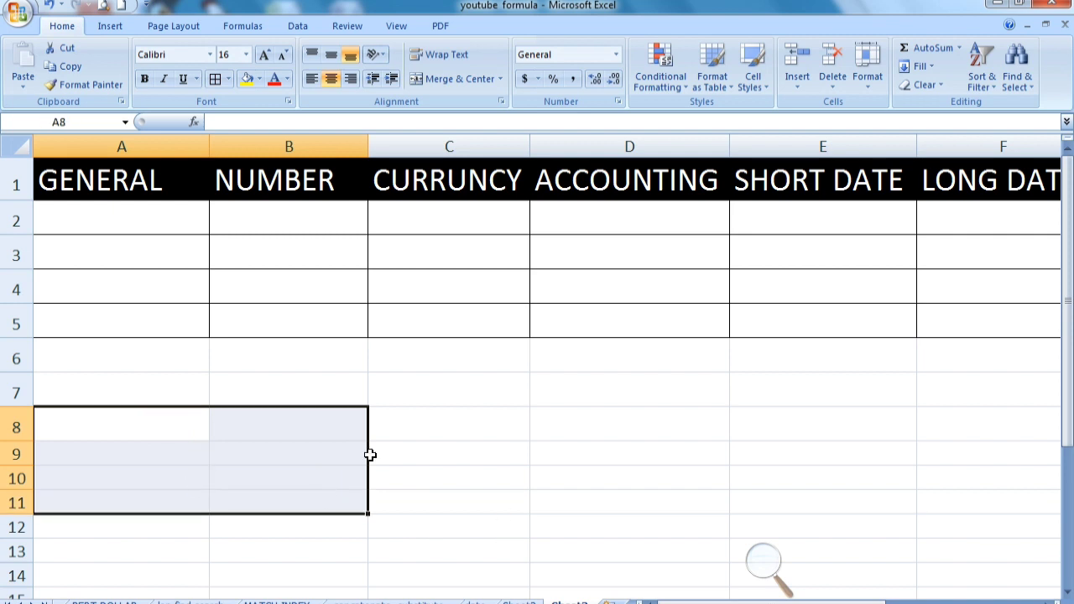
Inspect the number formats of the header cells and the number format list
left_click(360, 451)
left_click(110, 188)
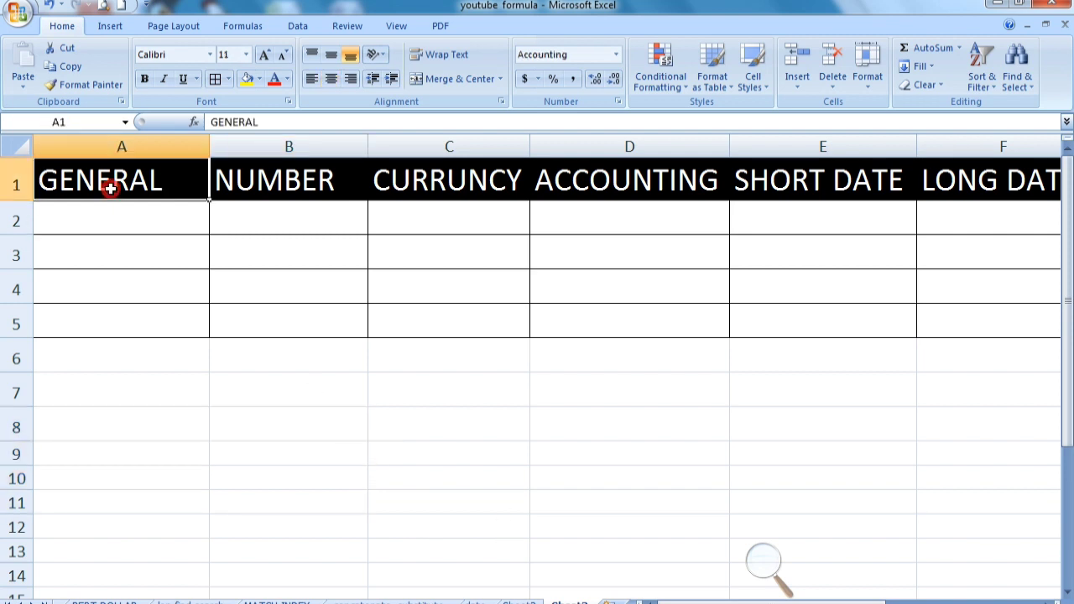
left_click(247, 180)
left_click(391, 189)
left_click(626, 192)
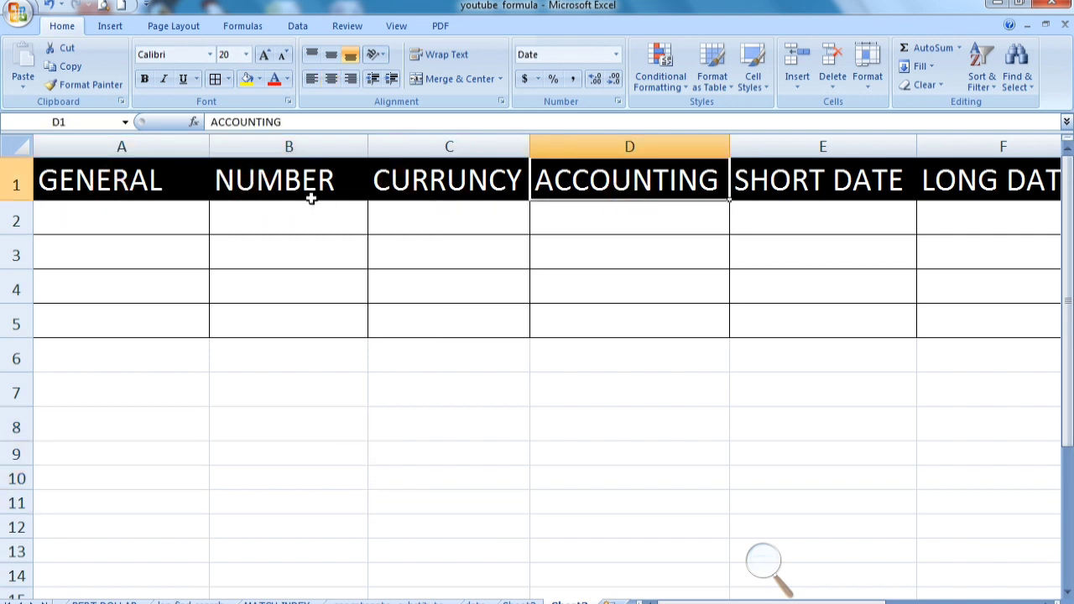
left_click(616, 55)
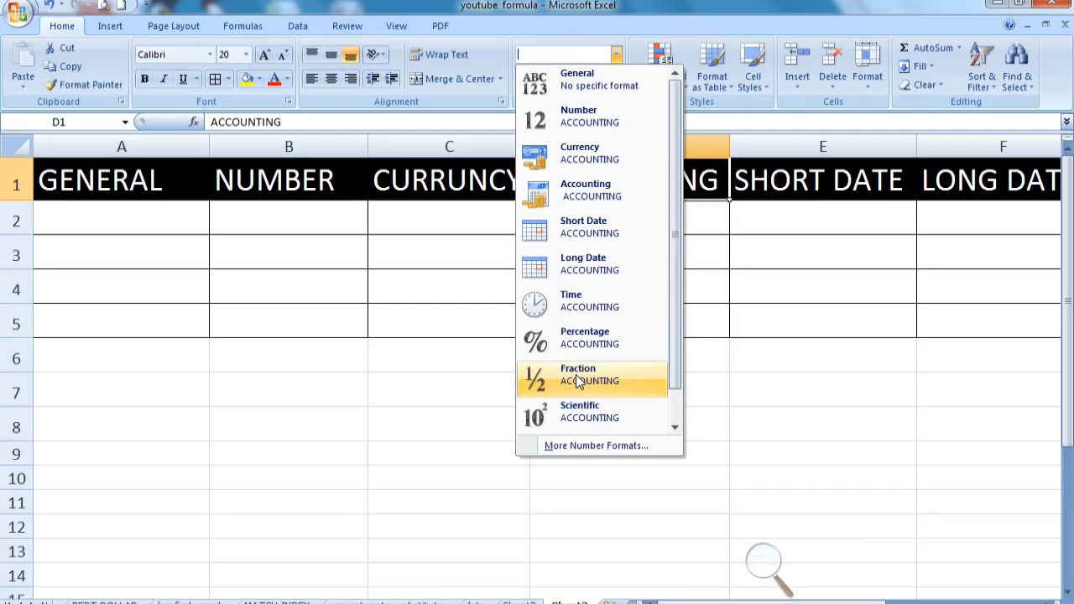
left_click(463, 391)
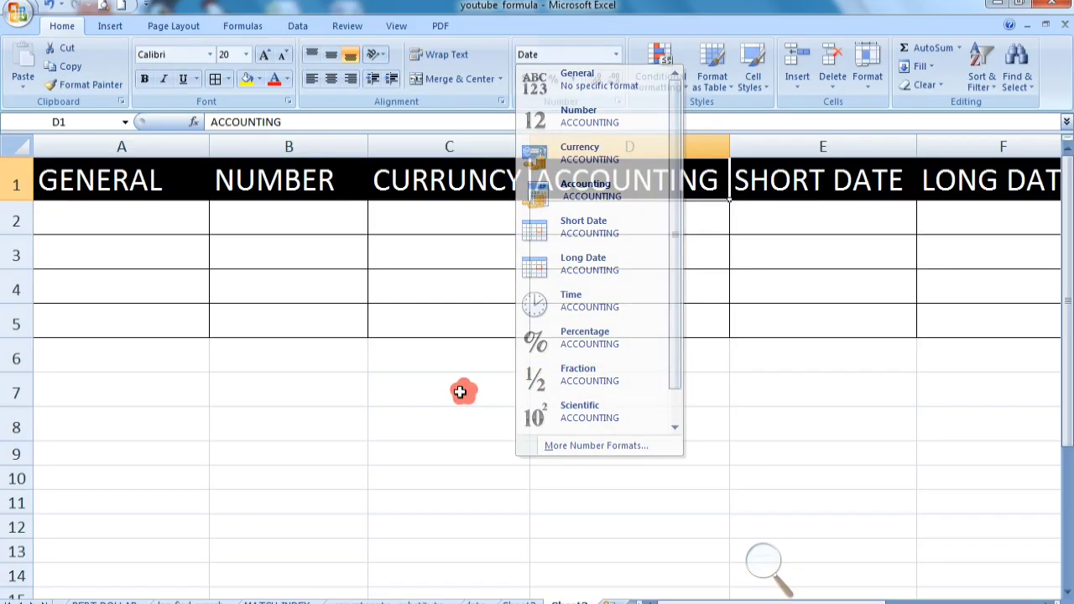
left_click(180, 210)
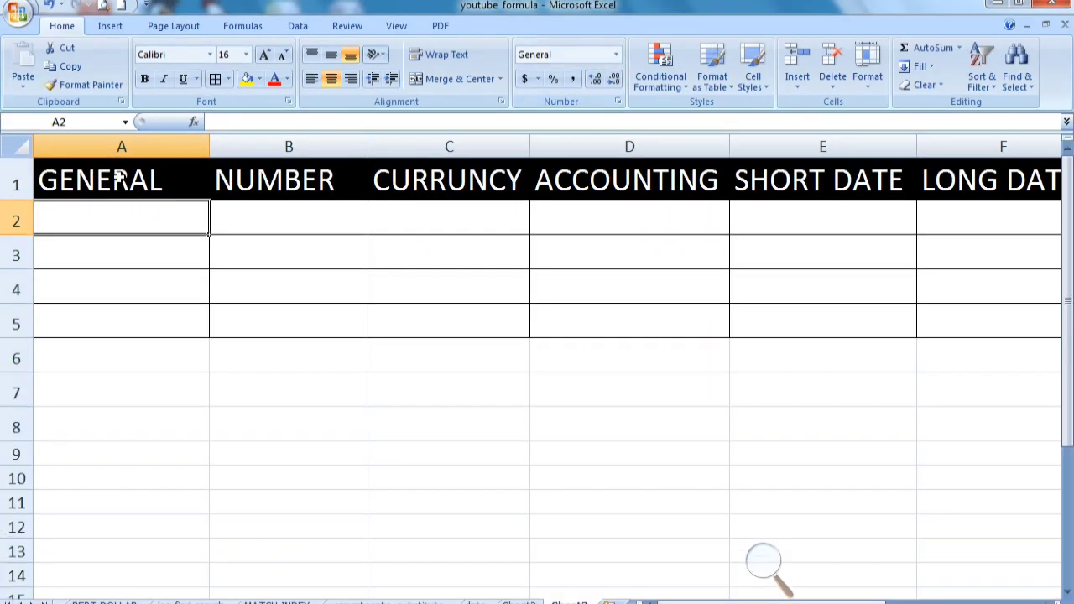
Enter 89, 52 and 50 in cells A2 to A4 under the GENERAL heading
left_click_drag(143, 221, 147, 324)
left_click(145, 221)
type("89")
key("Return")
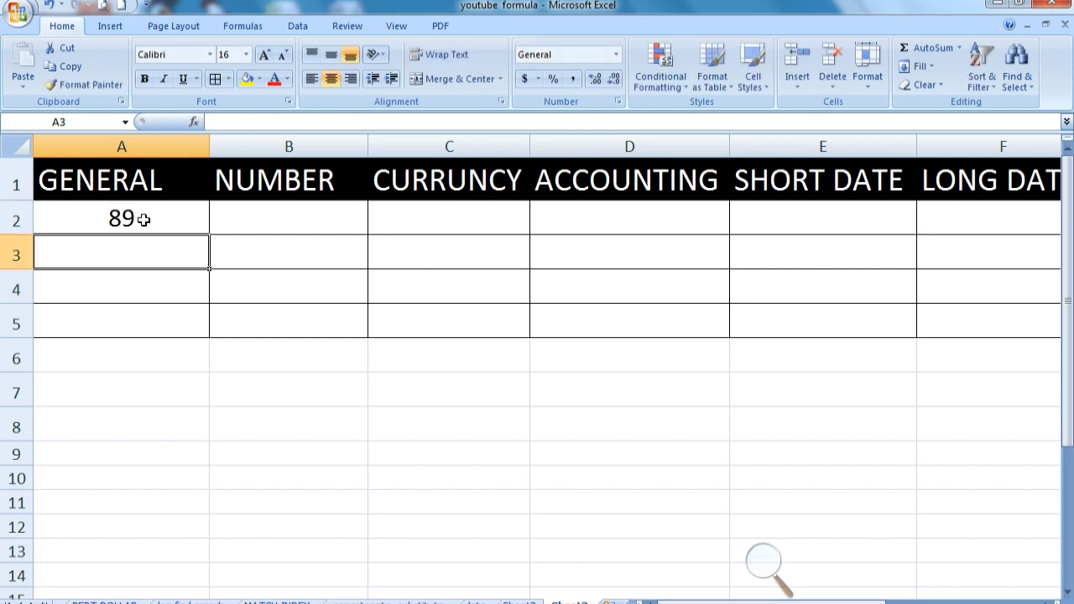
type("52")
key("Return")
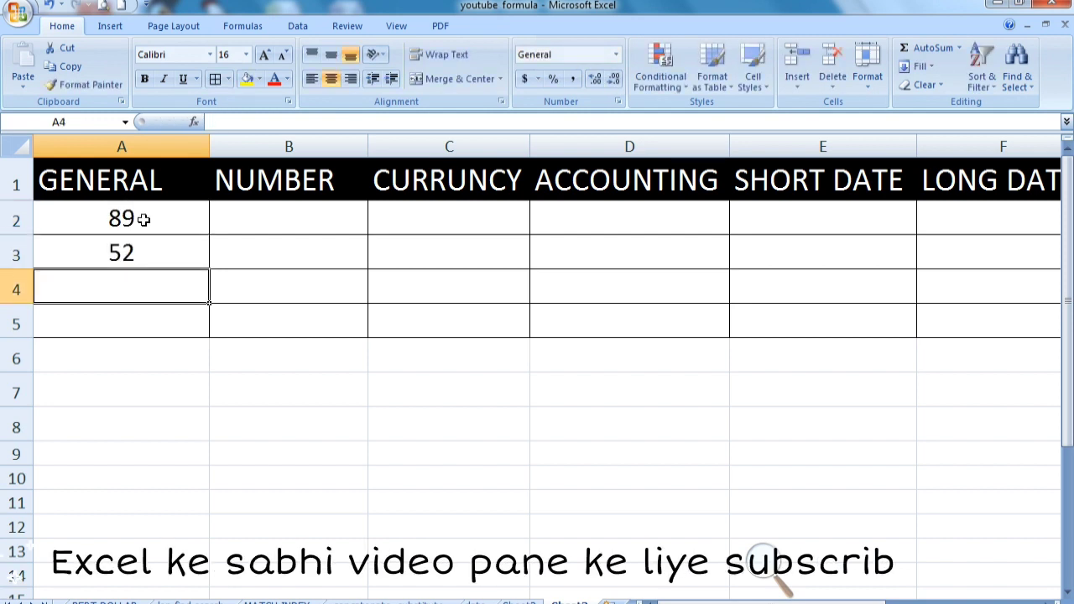
type("50")
key("Return")
Enter 89 in cell B2 under the NUMBER heading
key("Up")
key("Up")
key("Up")
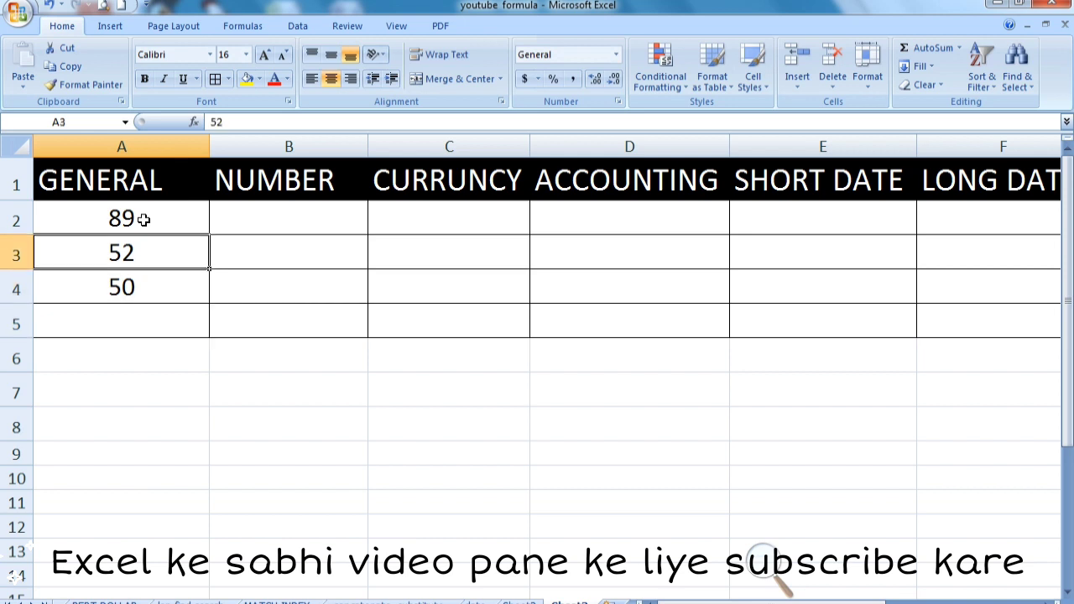
key("Right")
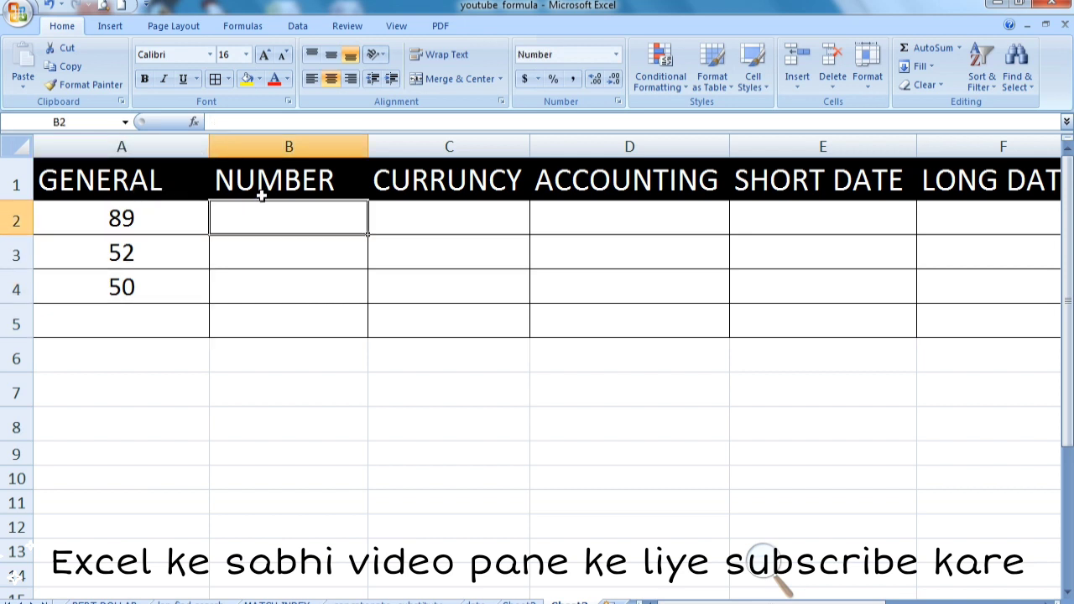
type("89")
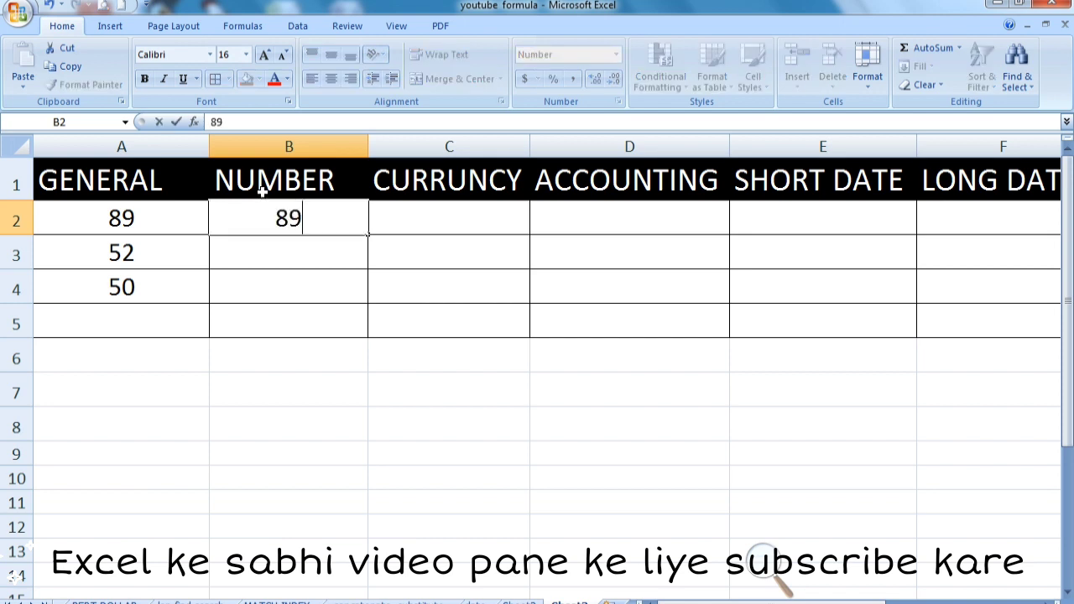
key("Return")
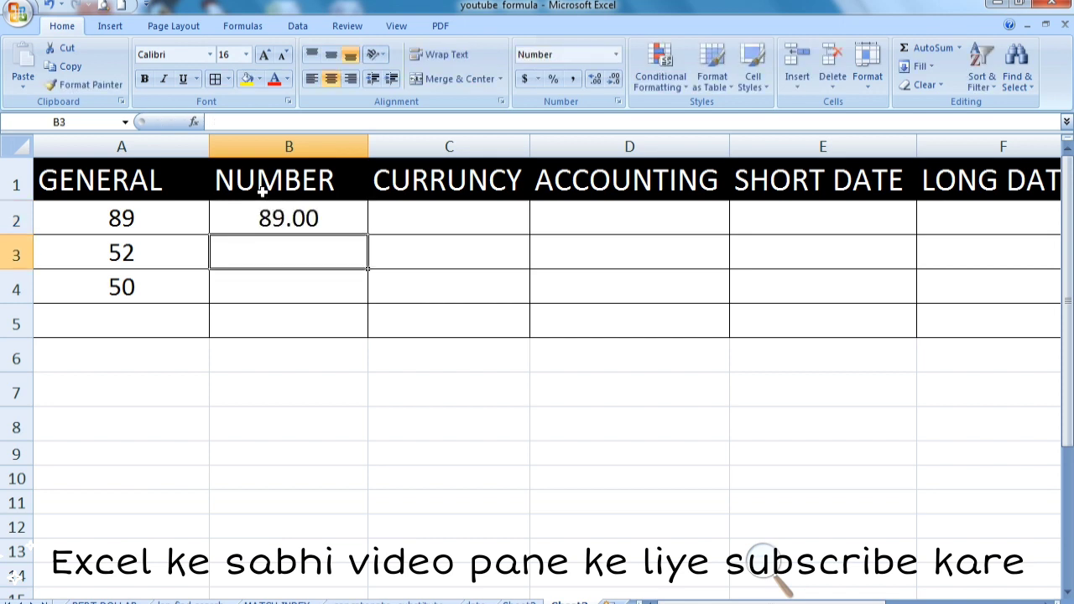
Apply the Number format to cells B2 through B5
left_click(262, 210)
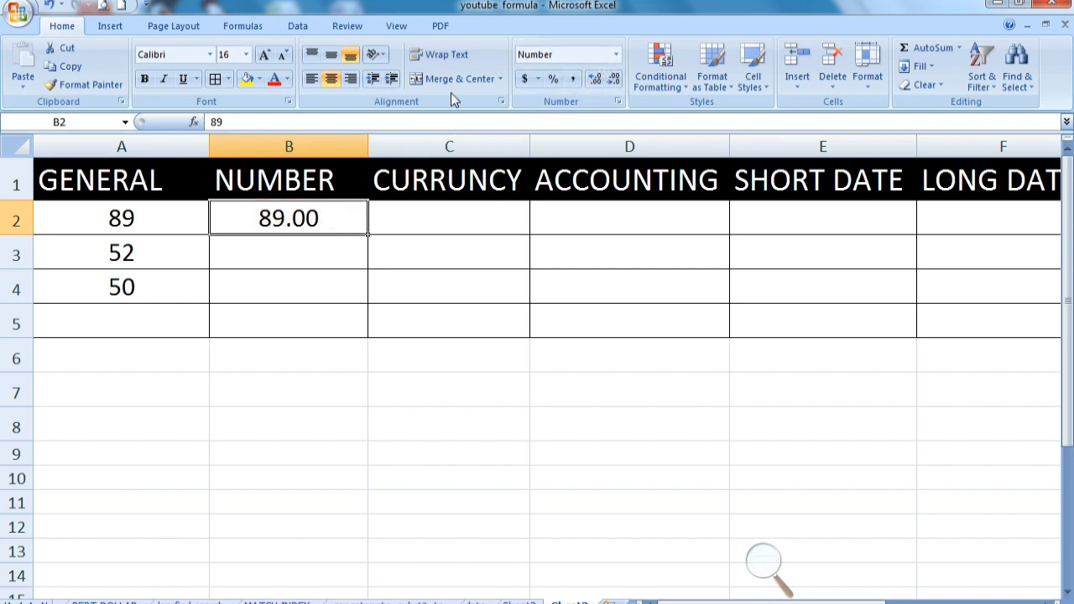
left_click(616, 55)
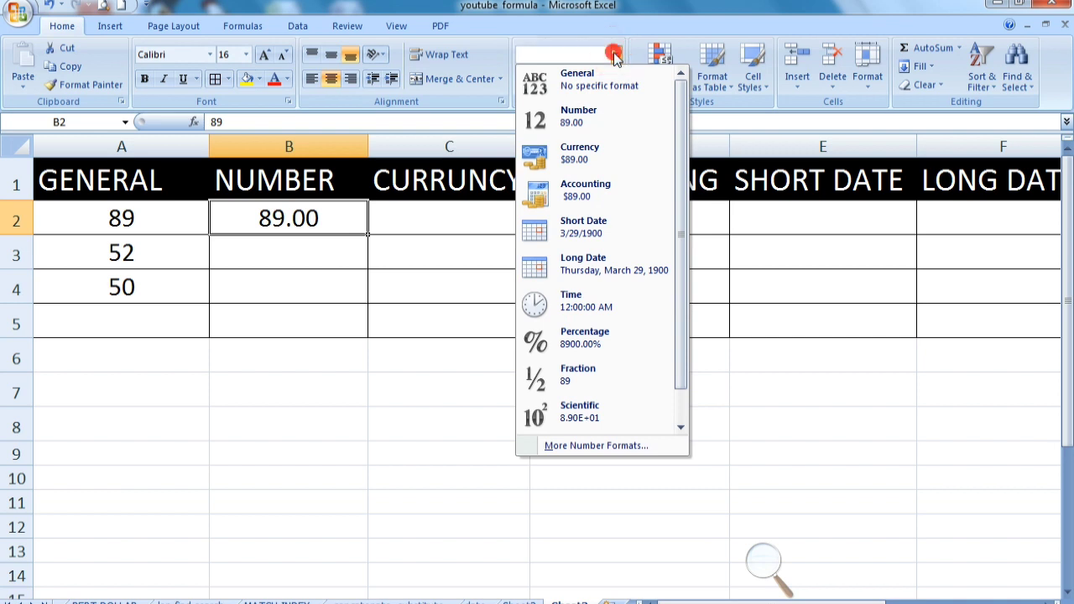
left_click(615, 55)
left_click_drag(336, 219, 330, 334)
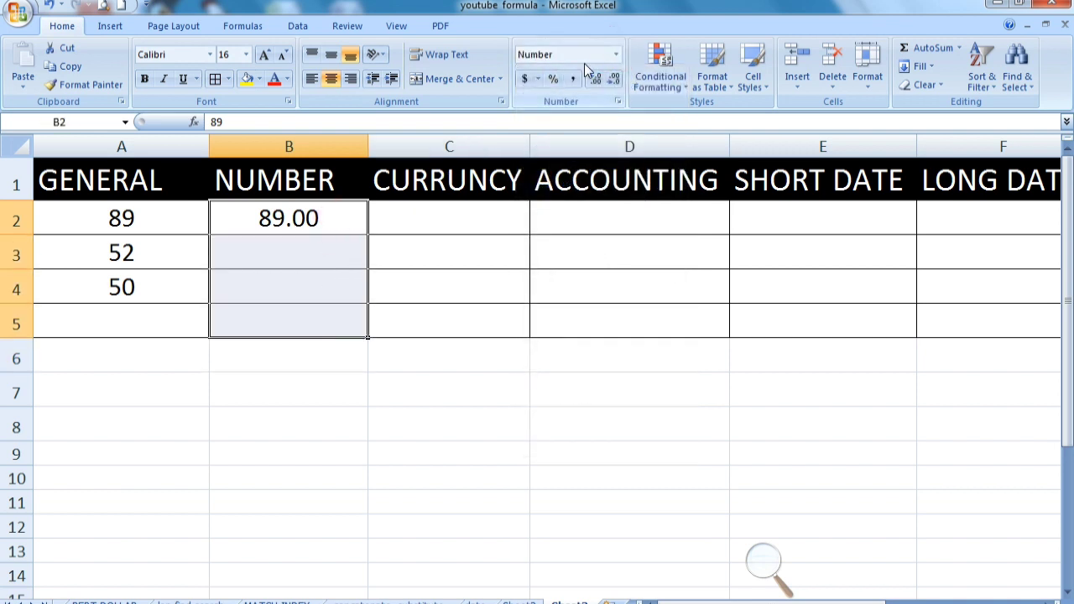
left_click(615, 55)
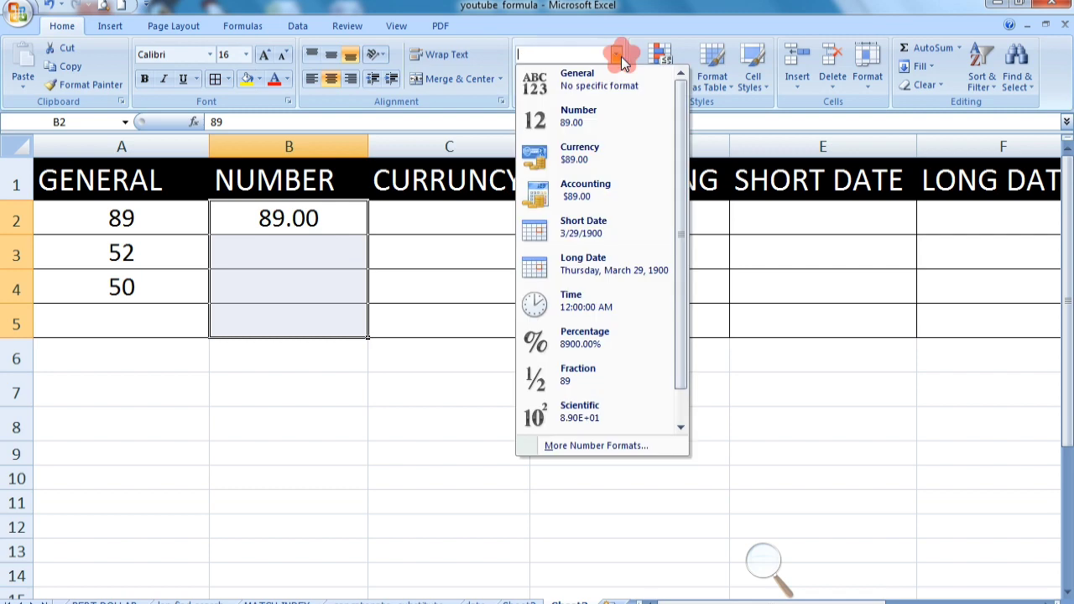
left_click(581, 111)
left_click(329, 252)
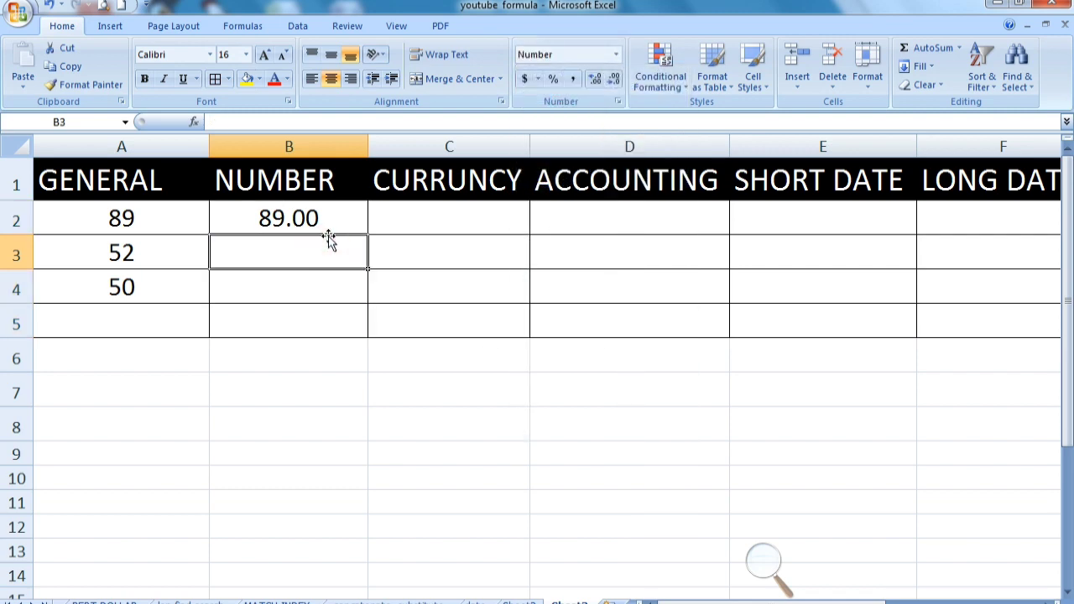
Enter 50 in B3 and 52 in B4 under the NUMBER heading
type("50")
key("Return")
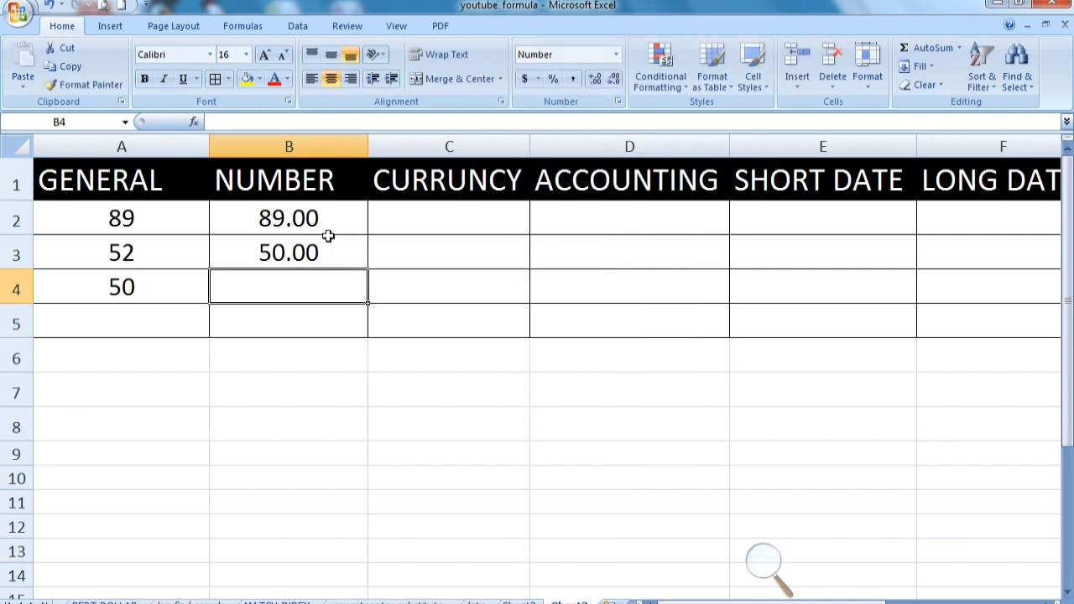
type("52")
key("Return")
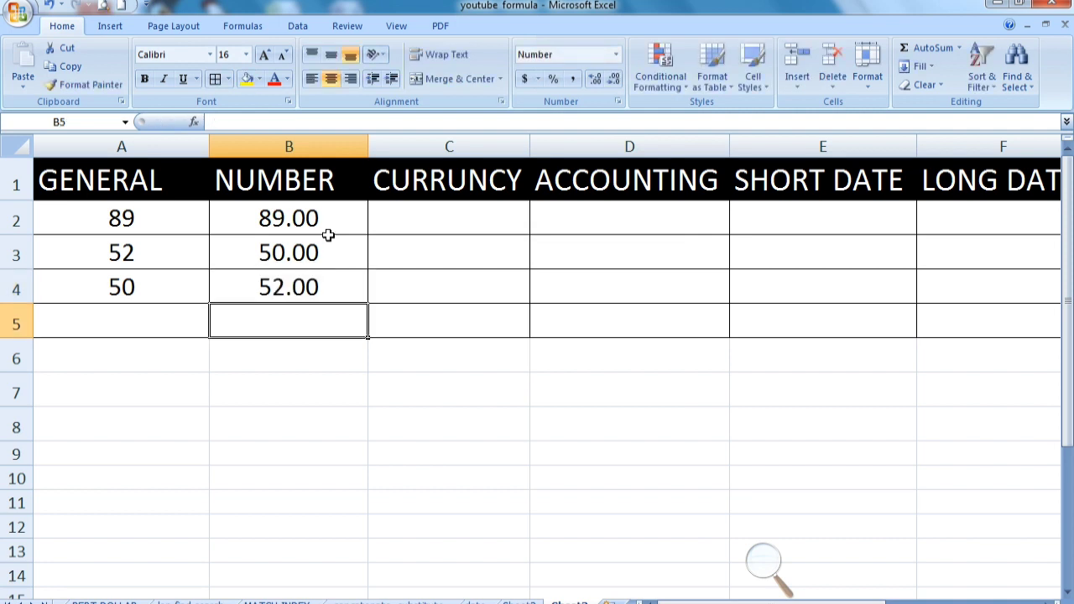
Enter 120 in cell B5 under the NUMBER heading
type("120")
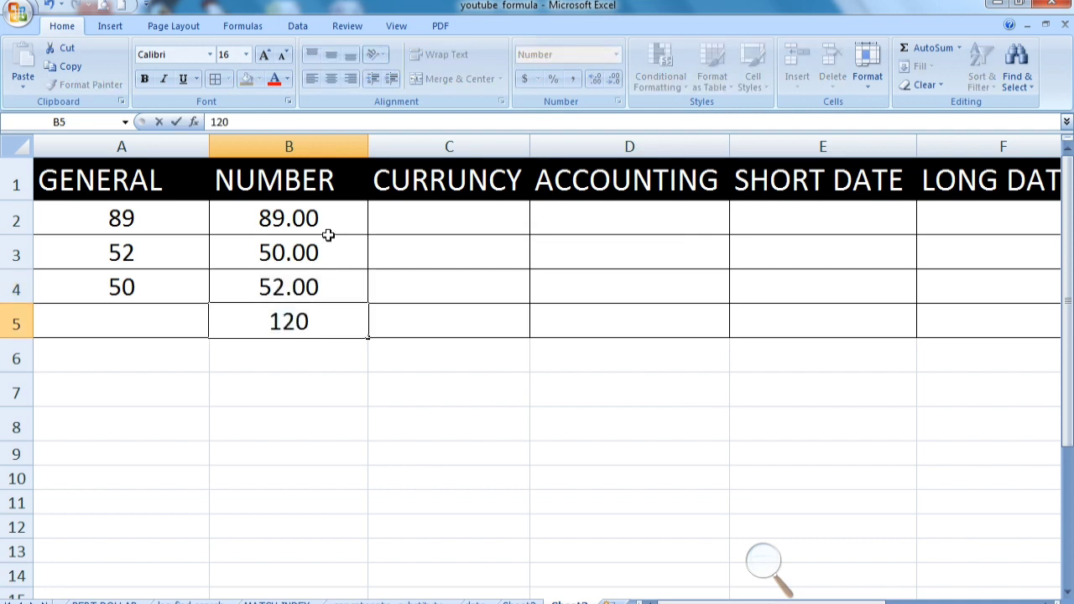
key("Return")
Switch cells B2 to B5 to the General format and back to the Number format
left_click(319, 216)
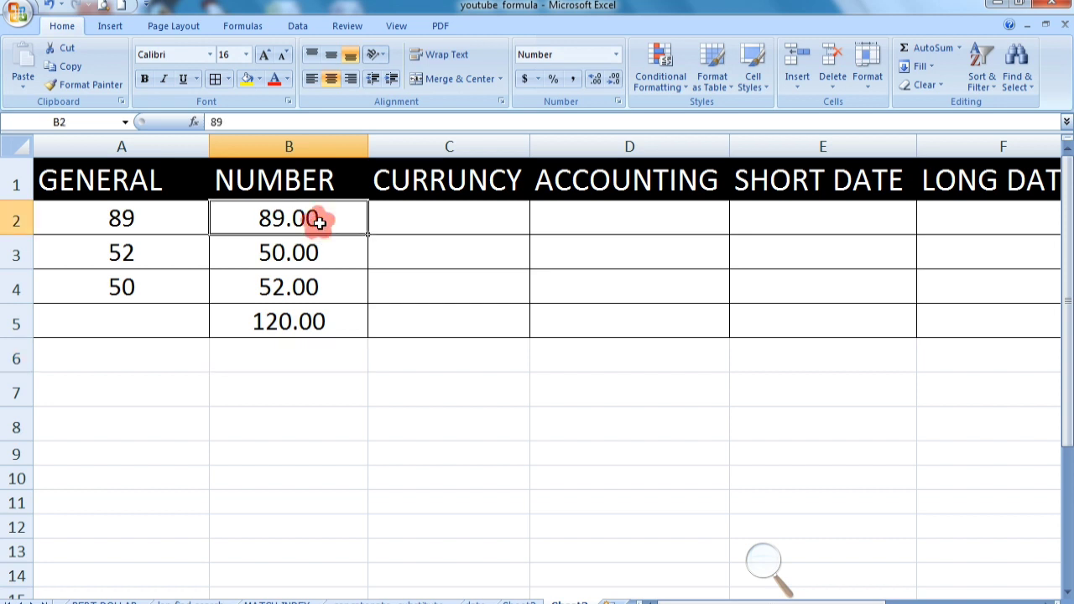
left_click_drag(338, 217, 336, 323)
left_click(615, 55)
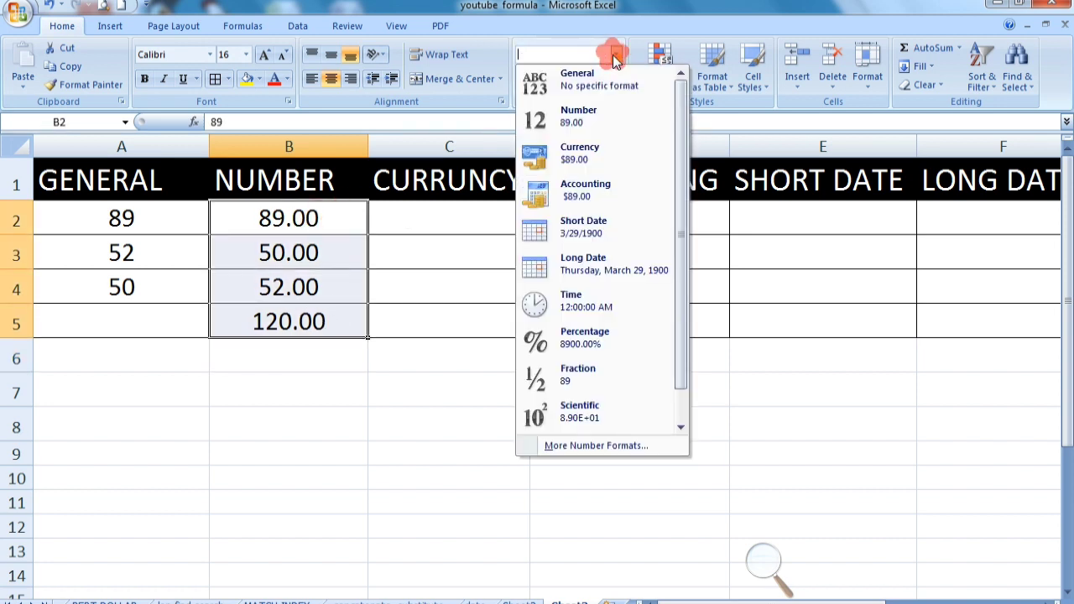
left_click(568, 87)
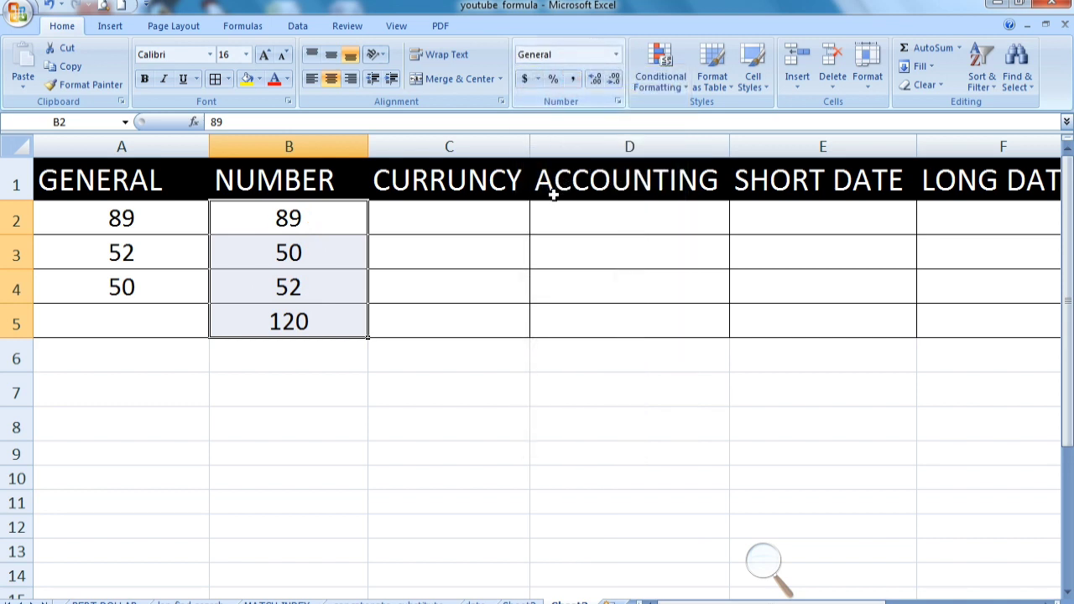
left_click(616, 56)
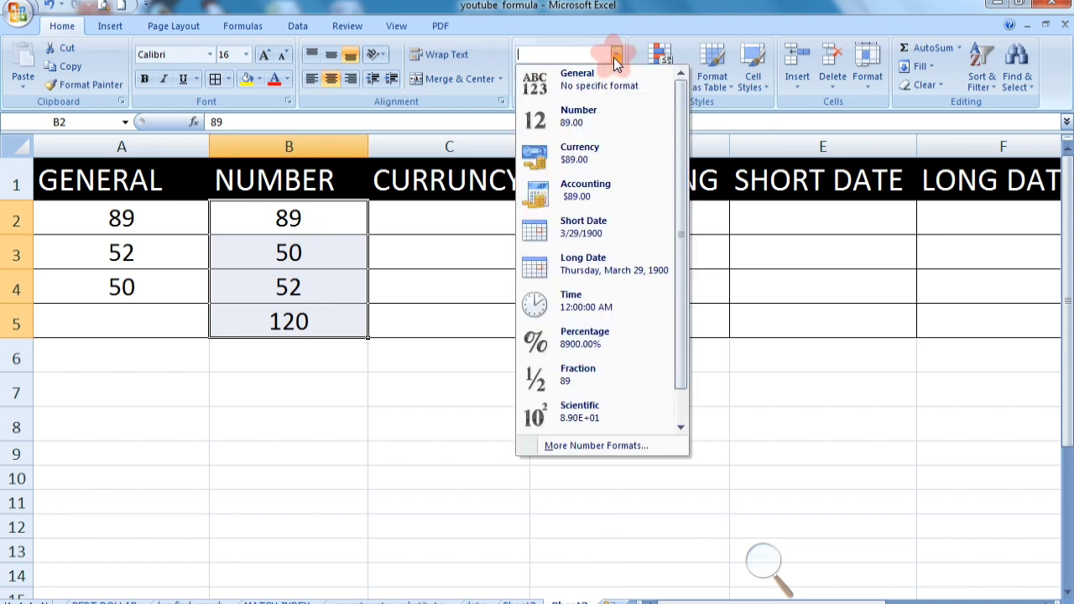
left_click(600, 121)
Apply the Currency format to cells C2 through C5
left_click(473, 253)
left_click(464, 225)
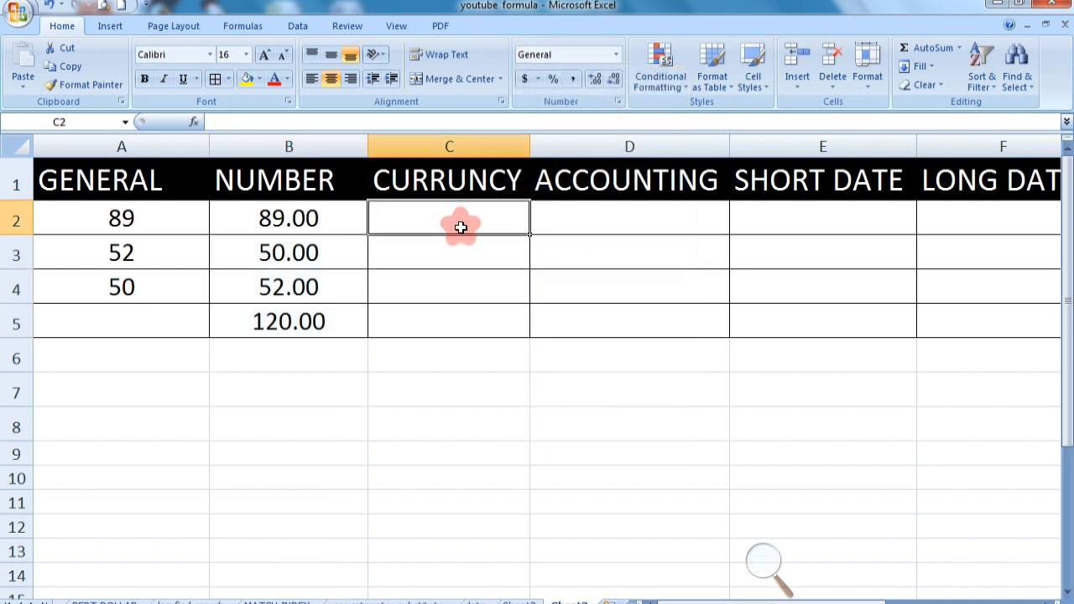
left_click_drag(466, 211, 463, 322)
left_click(617, 54)
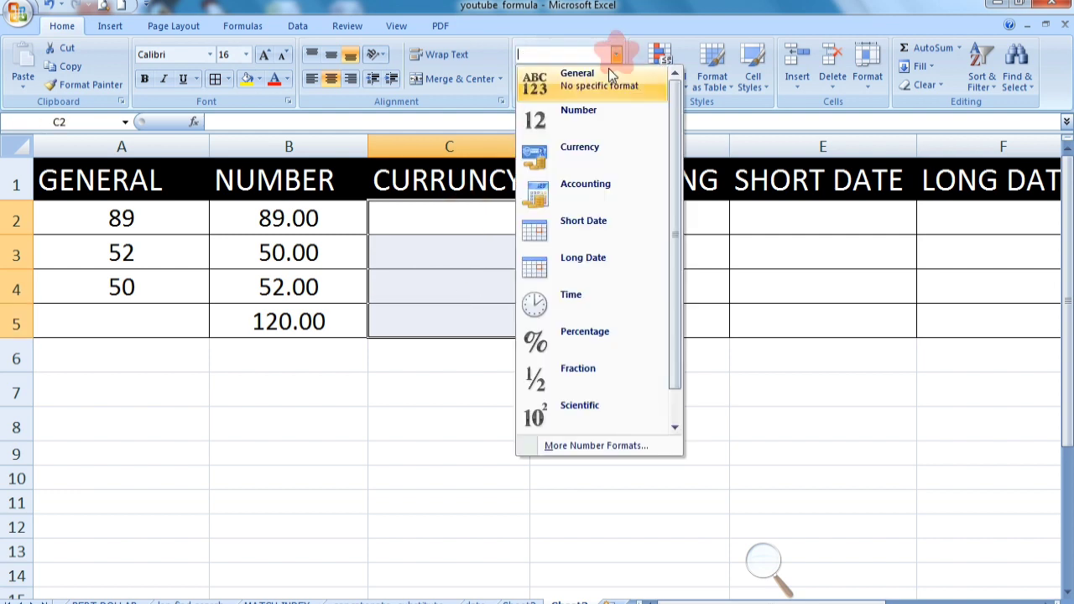
left_click(577, 161)
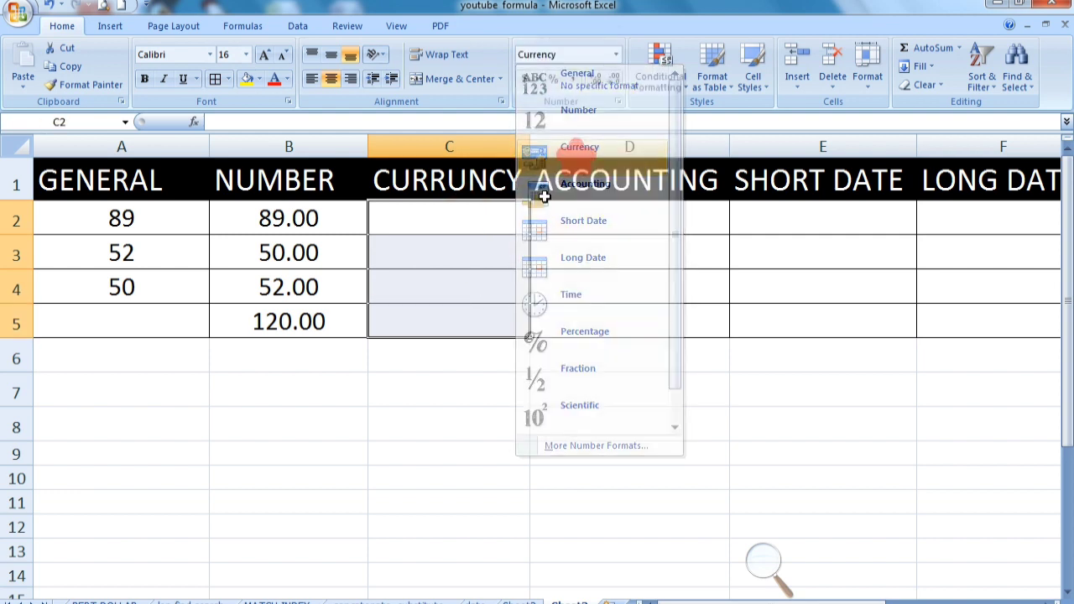
Enter 56, 25 and 89 in cells C2 to C4 under the CURRUNCY heading
left_click(478, 221)
type("56")
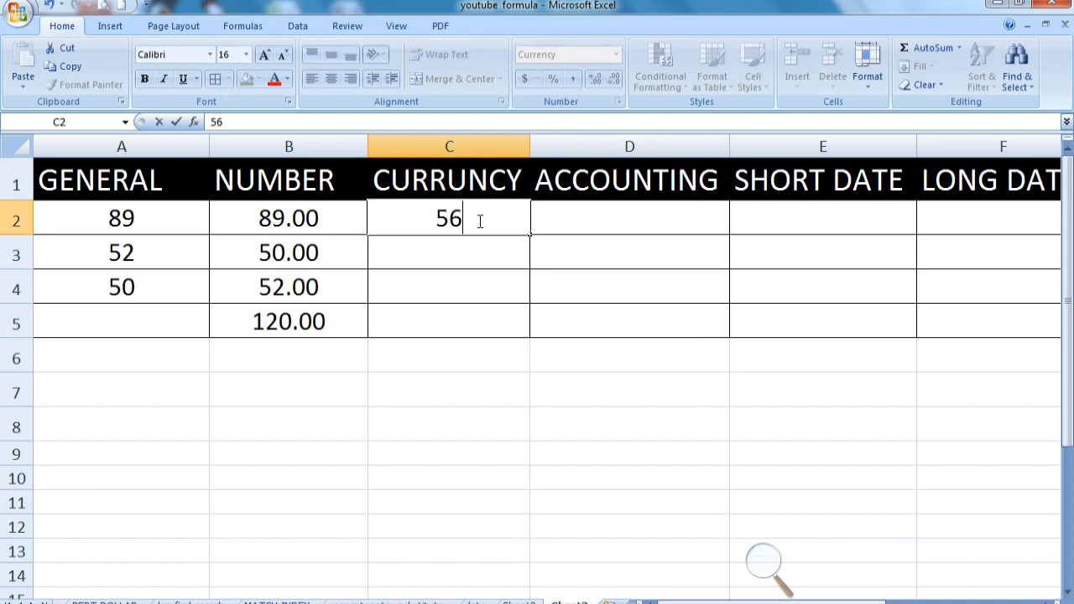
key("Return")
type("25")
key("Return")
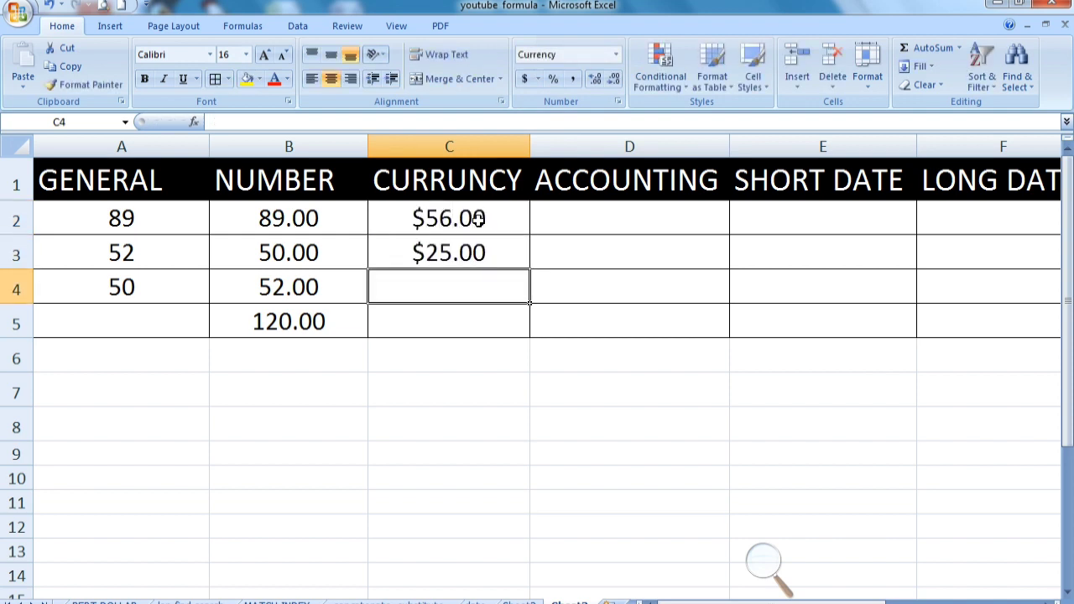
type("89")
key("Return")
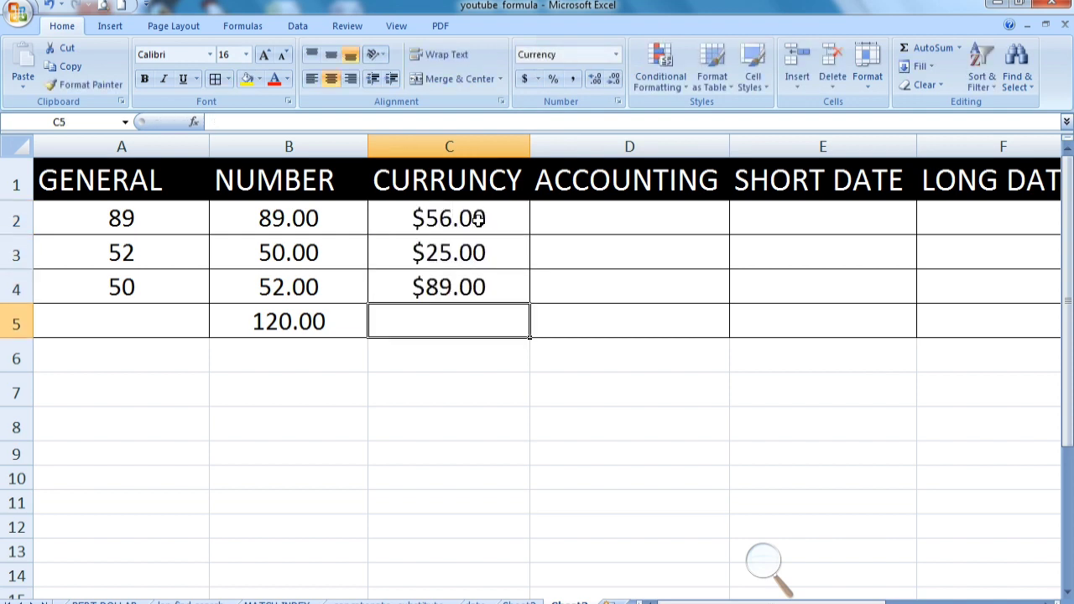
Change the currency symbol of cells C2 to C5 to Rs. English (India) with 2 decimal places
left_click(478, 218)
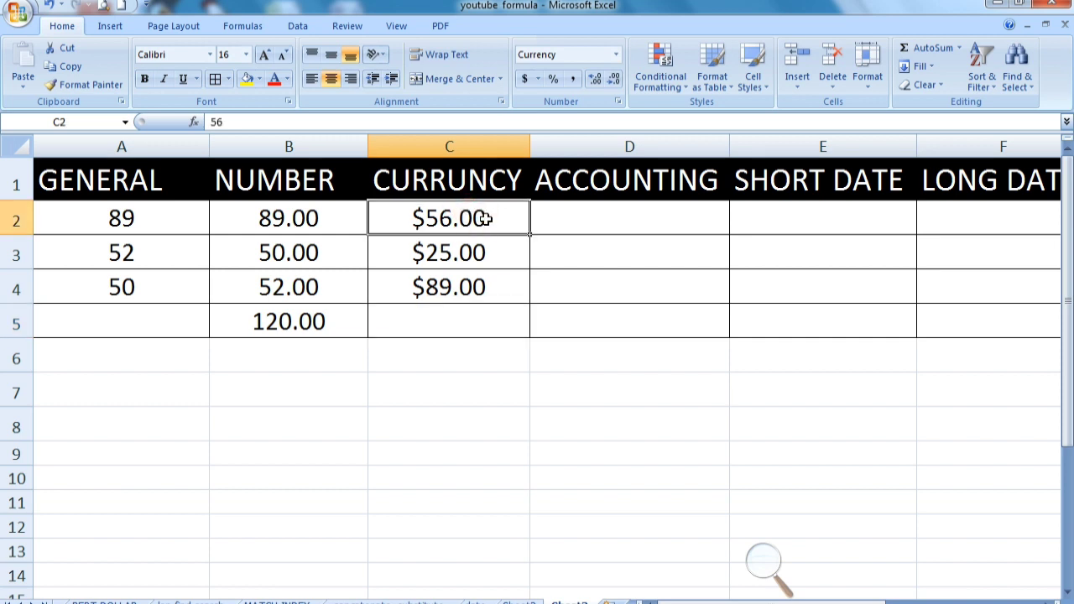
key("shift+Down")
key("shift+Down")
key("shift+Down")
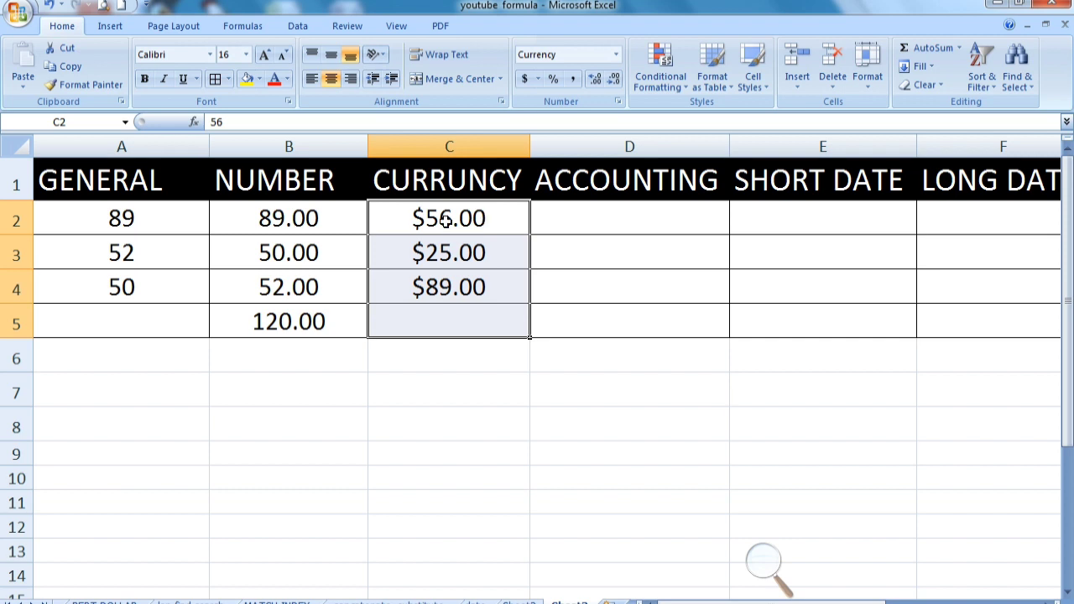
left_click(616, 55)
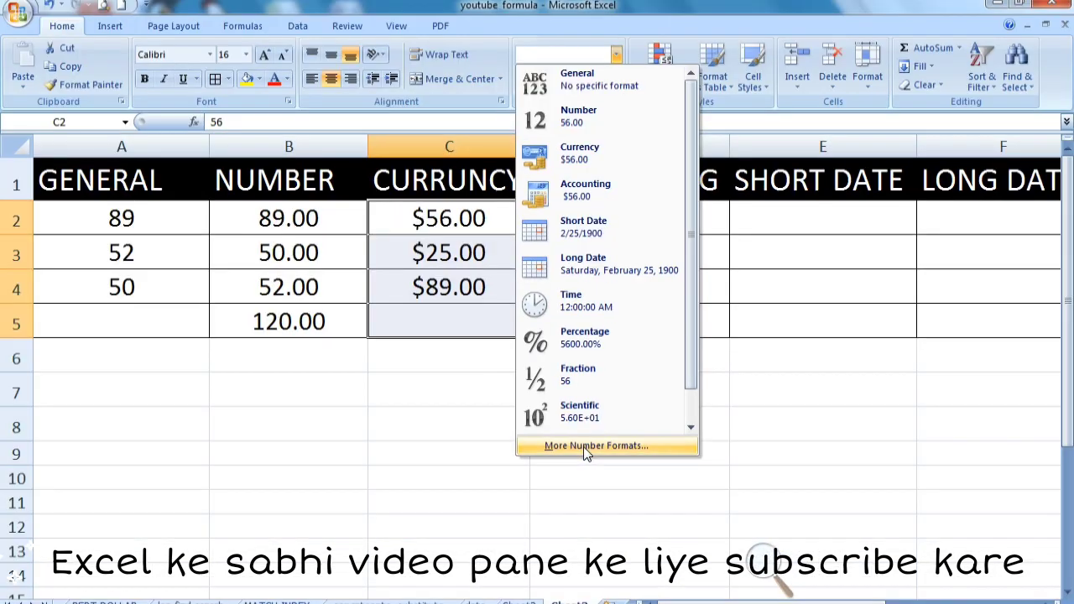
left_click(583, 446)
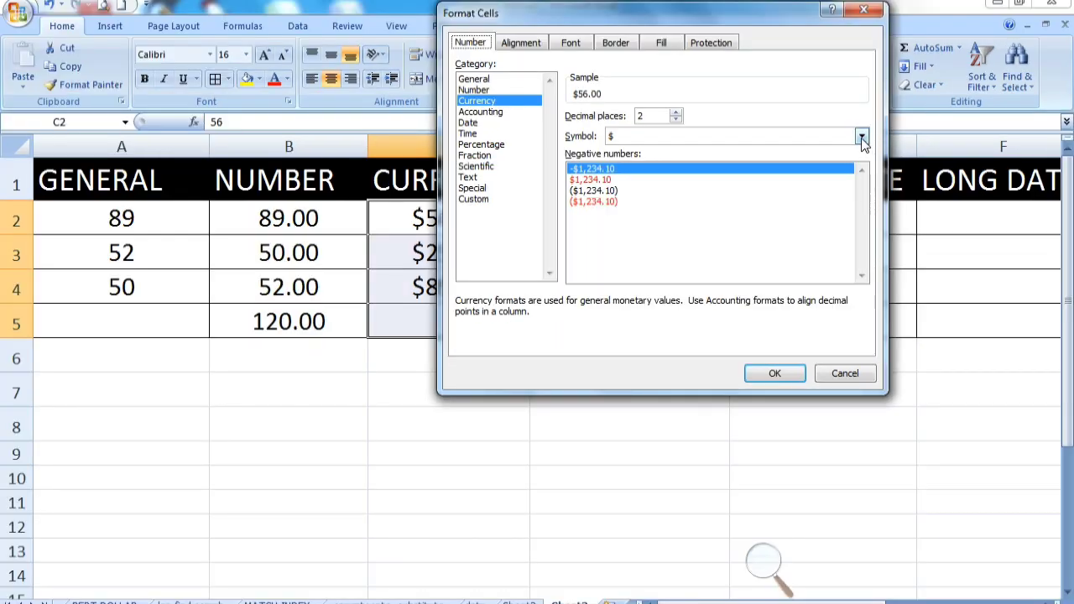
left_click(862, 137)
scroll(684, 199, "down", 1)
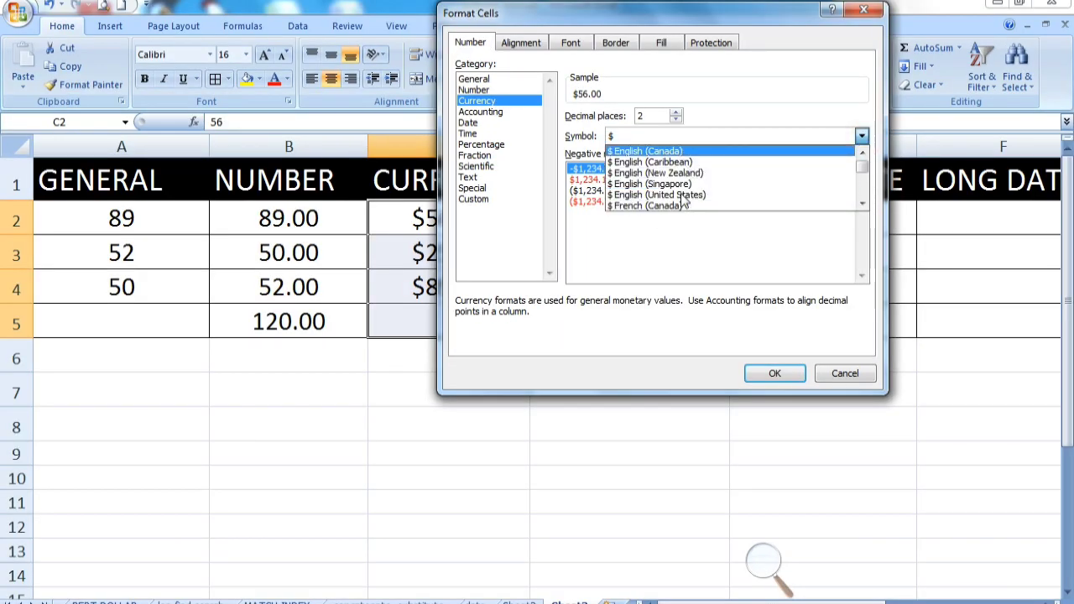
scroll(684, 199, "down", 15)
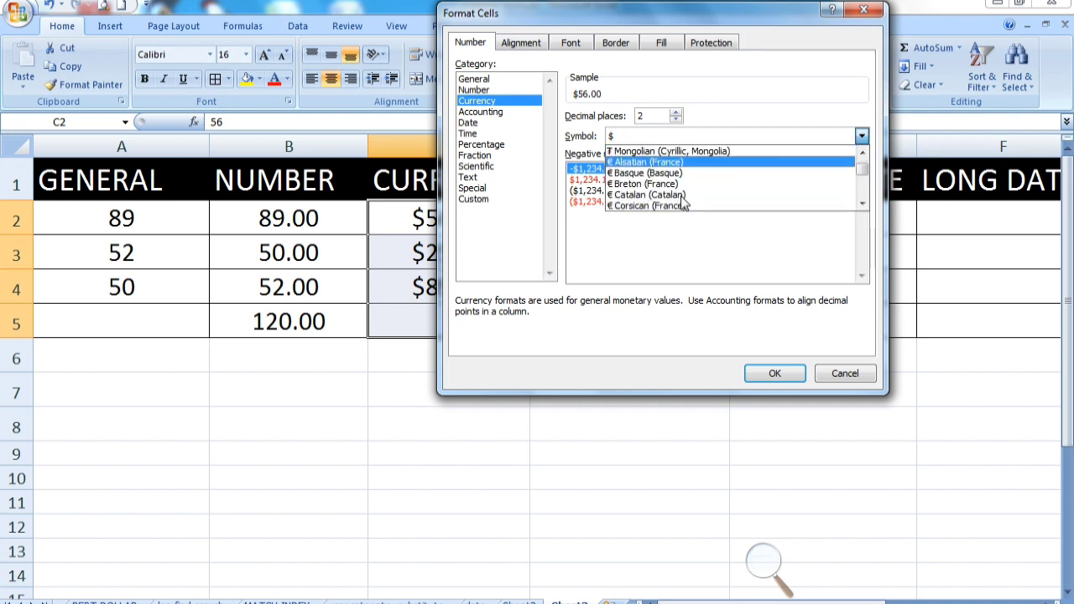
scroll(683, 199, "down", 15)
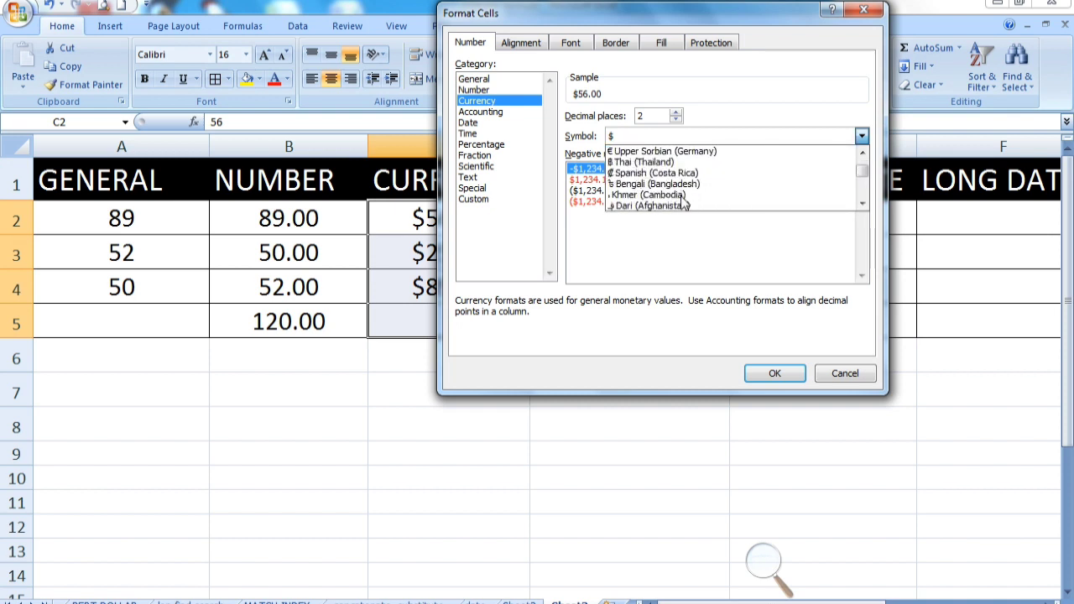
scroll(684, 203, "down", 2)
scroll(684, 204, "up", 3)
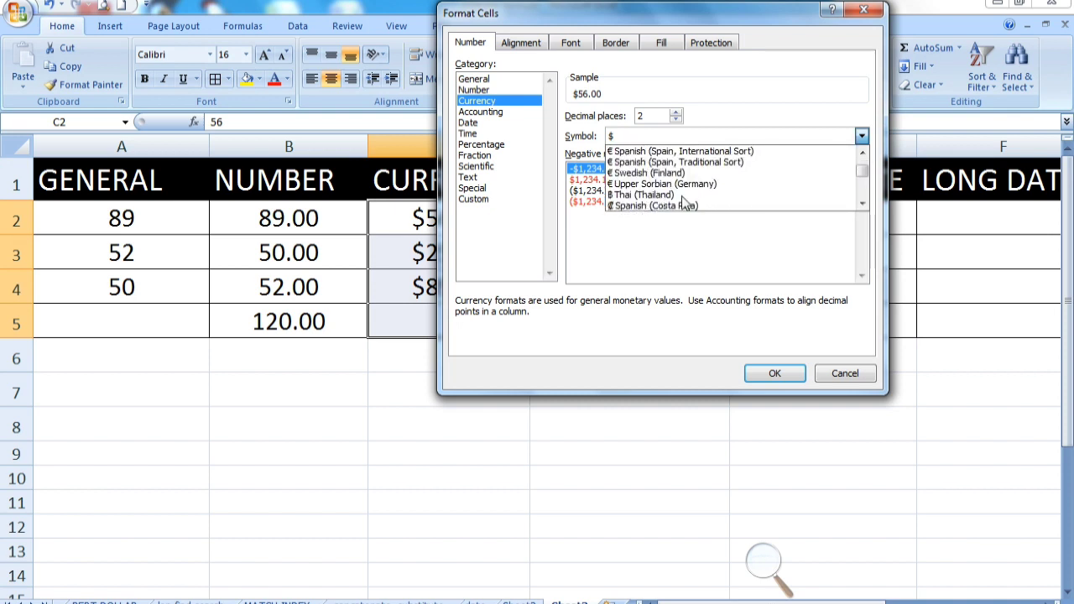
scroll(684, 203, "down", 10)
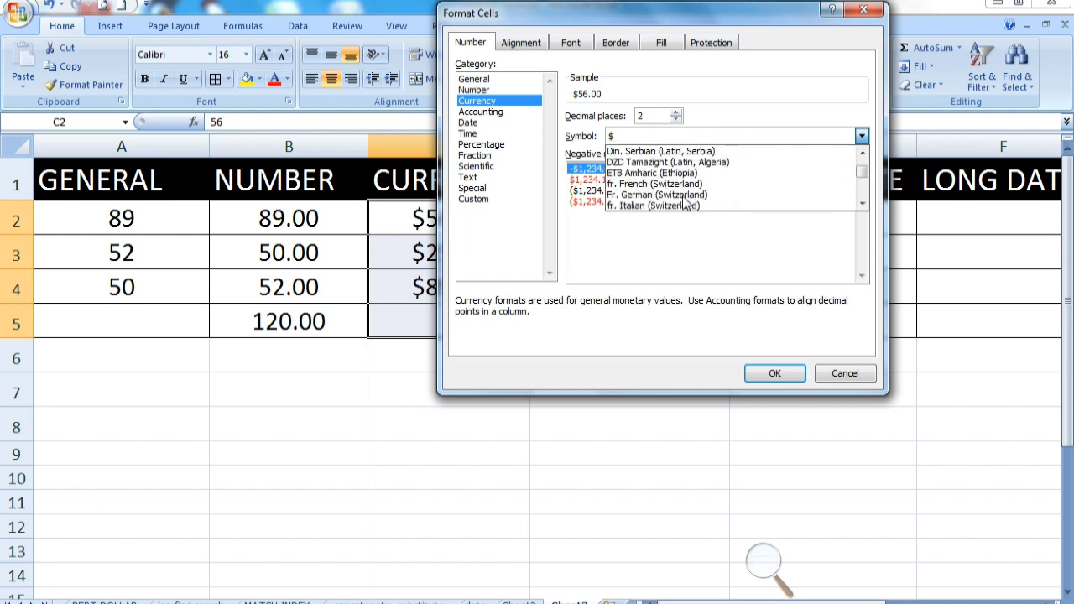
scroll(684, 203, "down", 10)
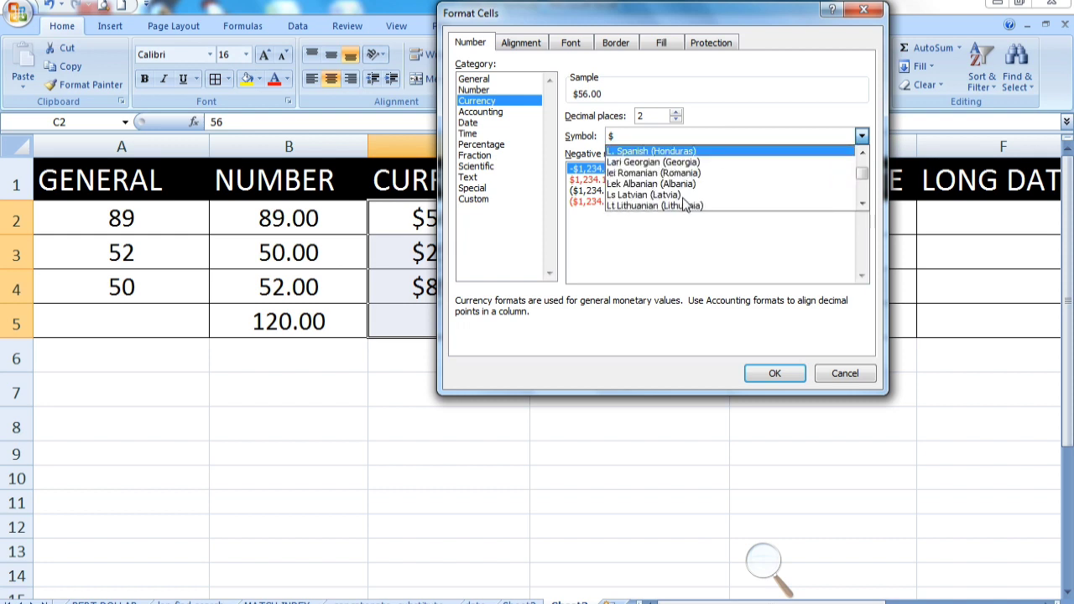
scroll(684, 203, "down", 10)
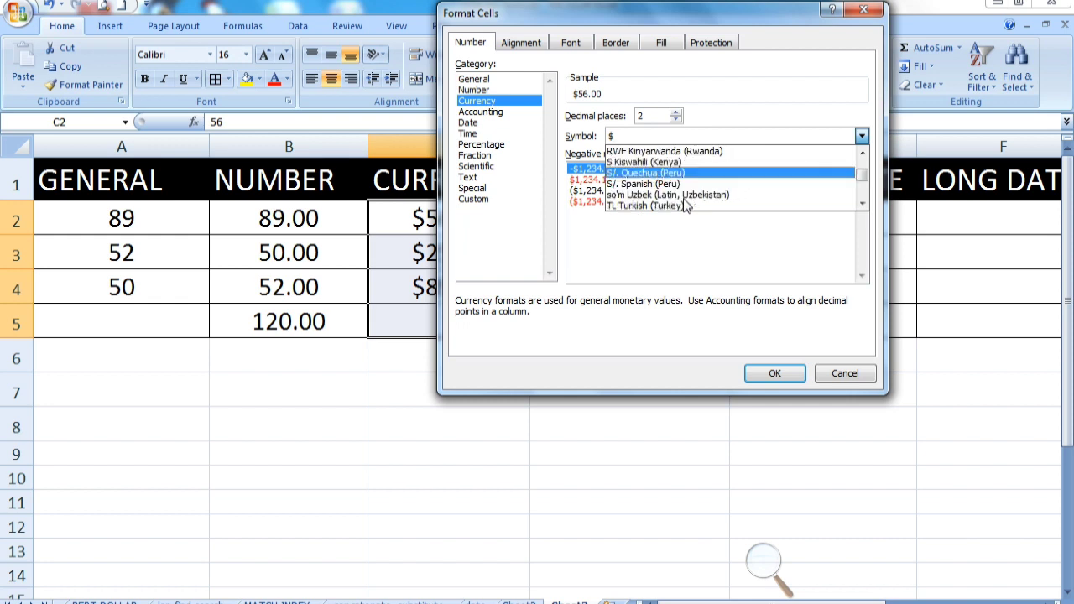
scroll(684, 205, "up", 2)
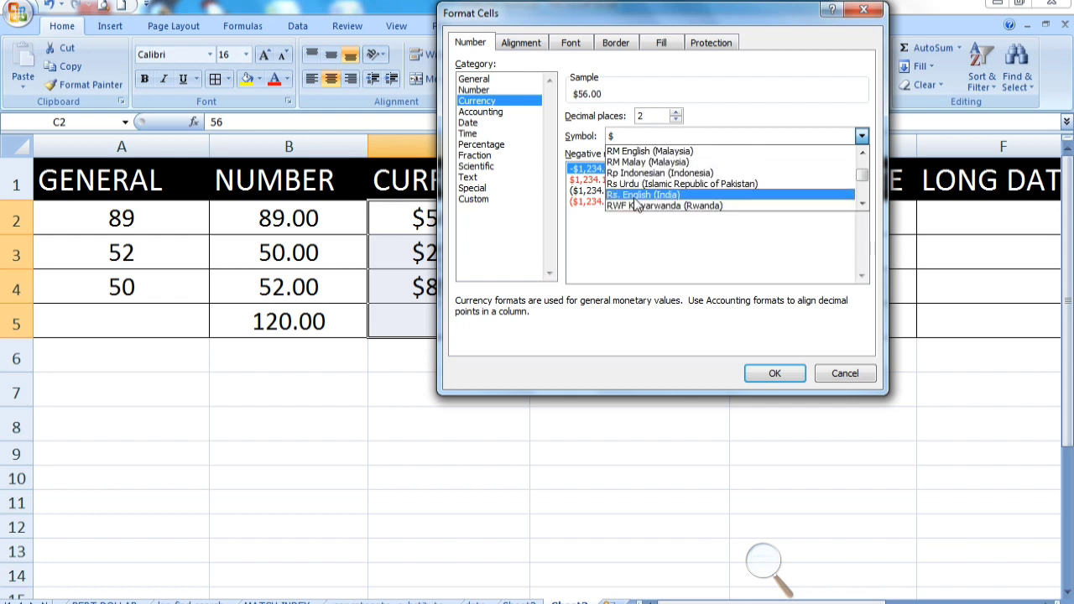
left_click(635, 196)
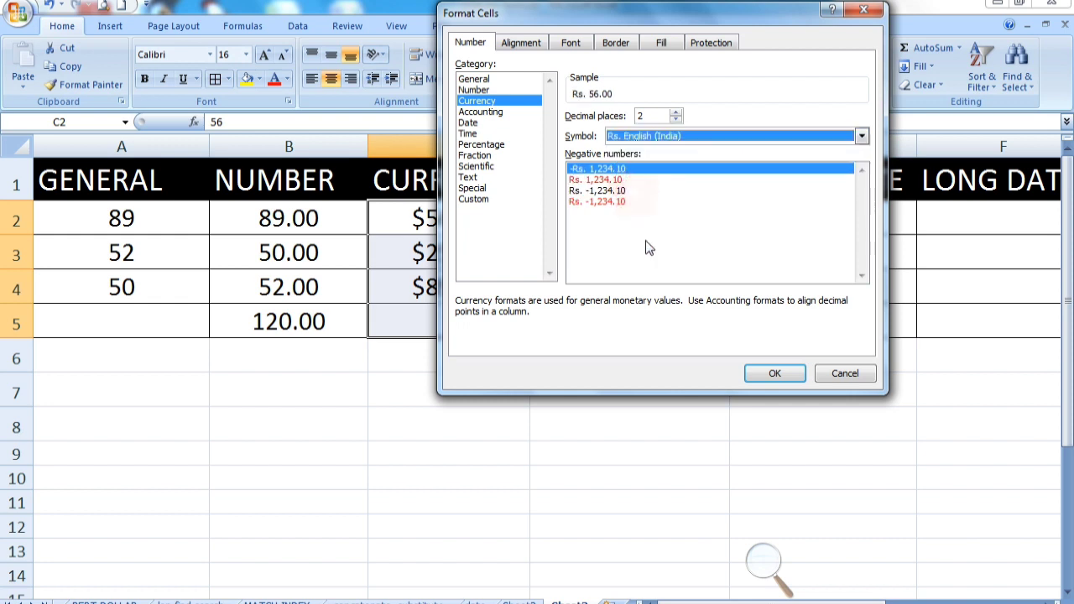
left_click(777, 379)
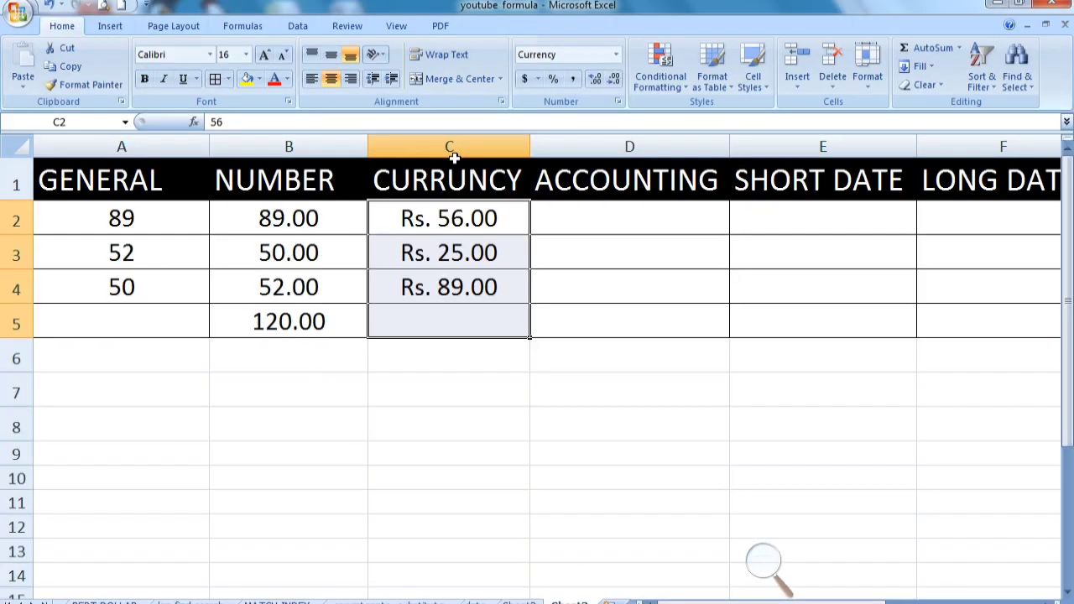
Apply the Accounting format to cells D2 through D5
left_click(455, 211)
left_click_drag(612, 223, 593, 316)
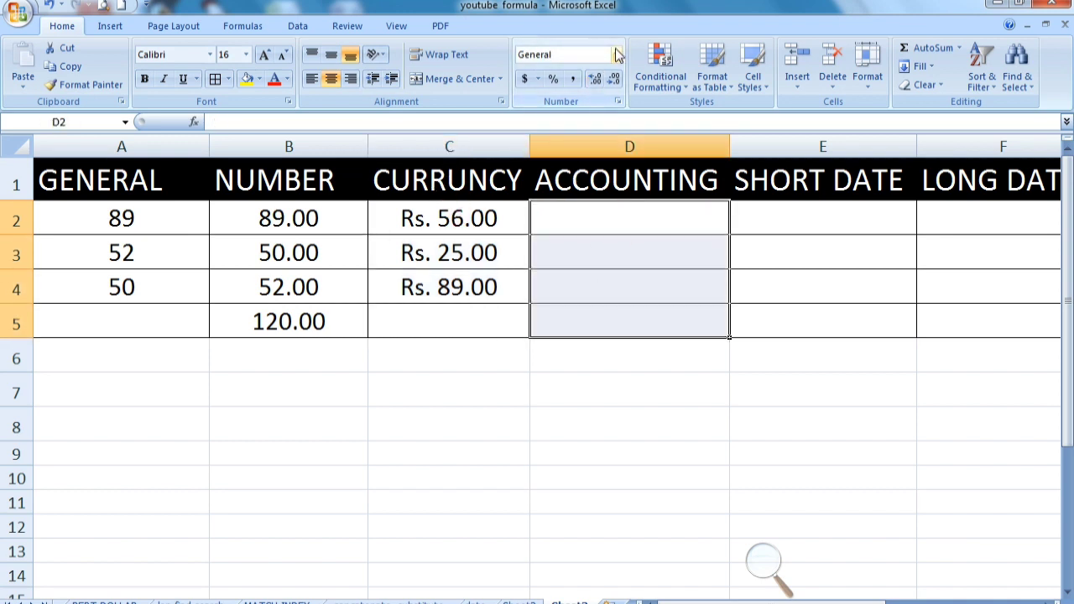
left_click(617, 55)
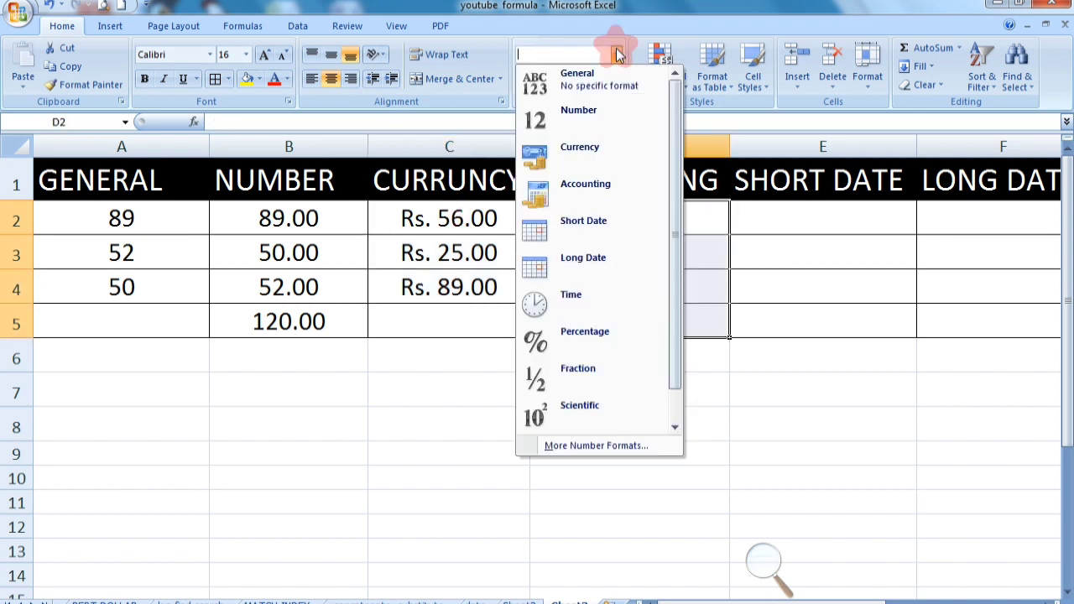
left_click(588, 203)
Enter 62, 25, 890 and 25 in cells D2 to D5 under the ACCOUNTING heading
left_click(622, 220)
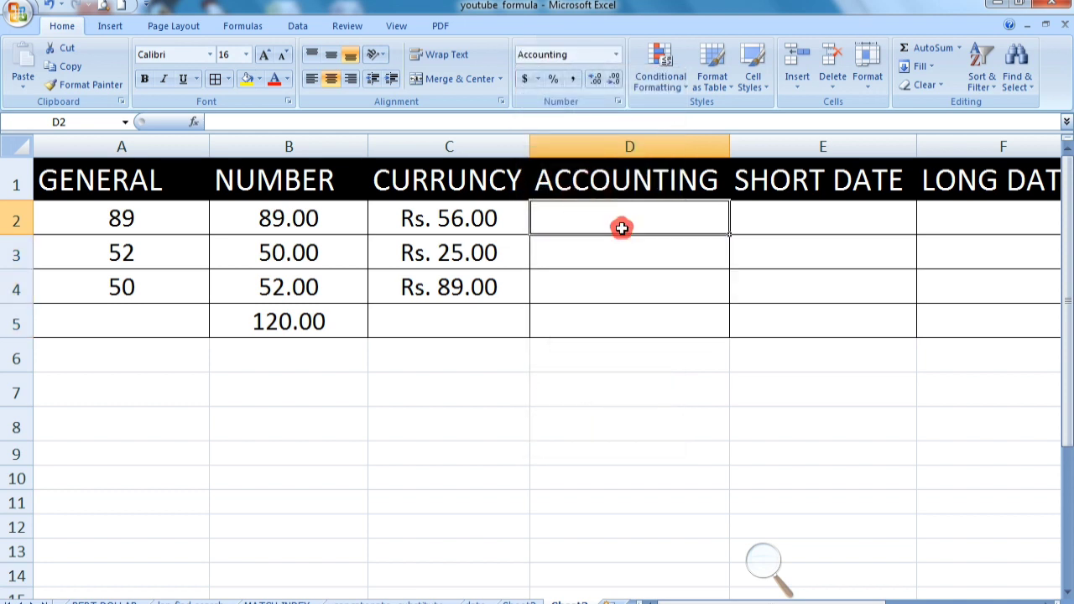
type("62")
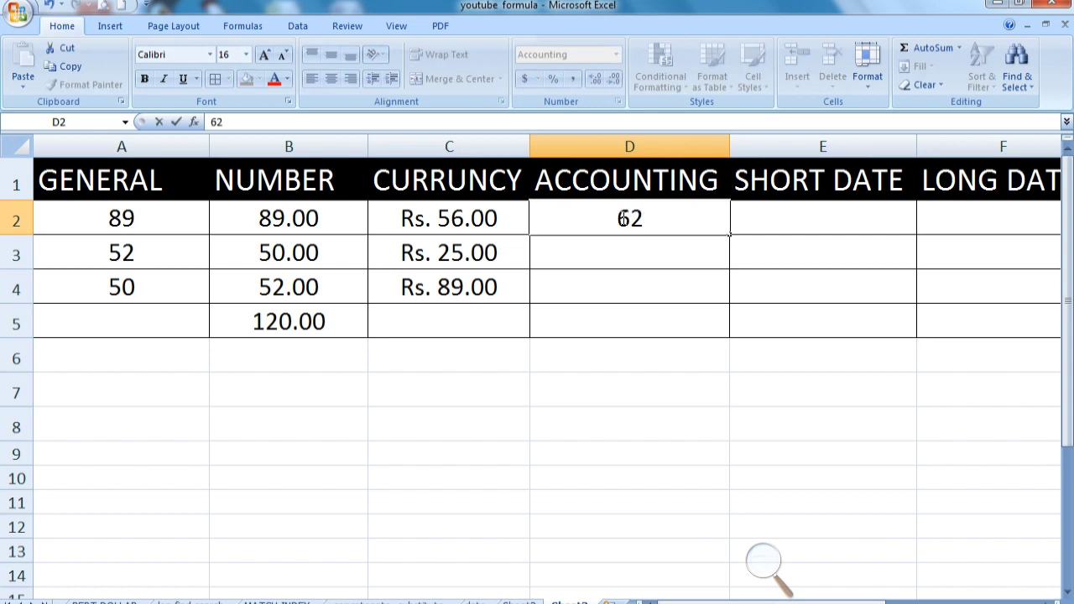
key("Return")
type("25.00")
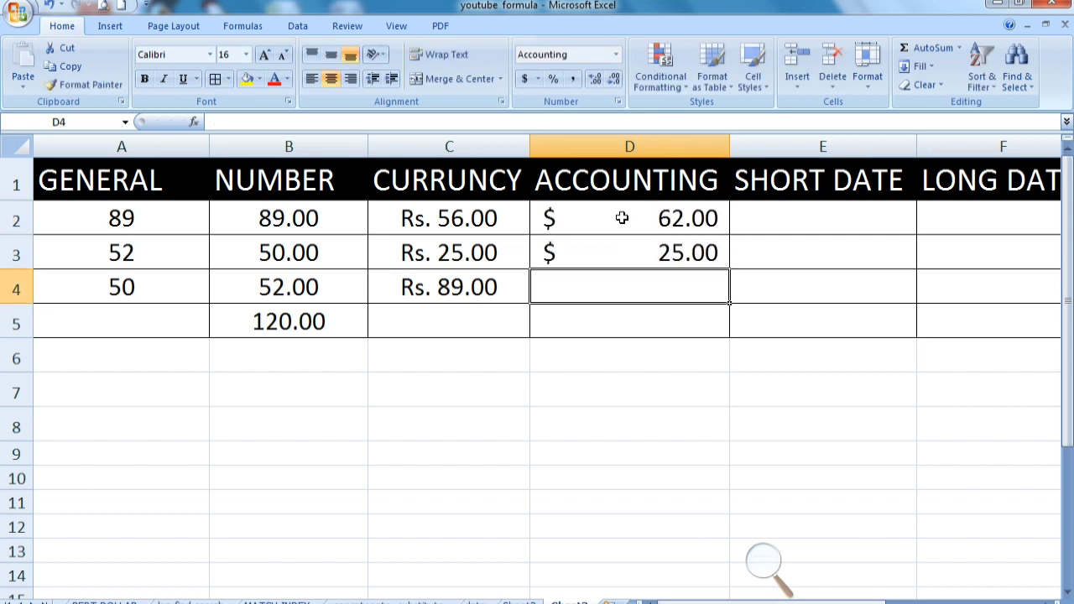
type("890")
key("Return")
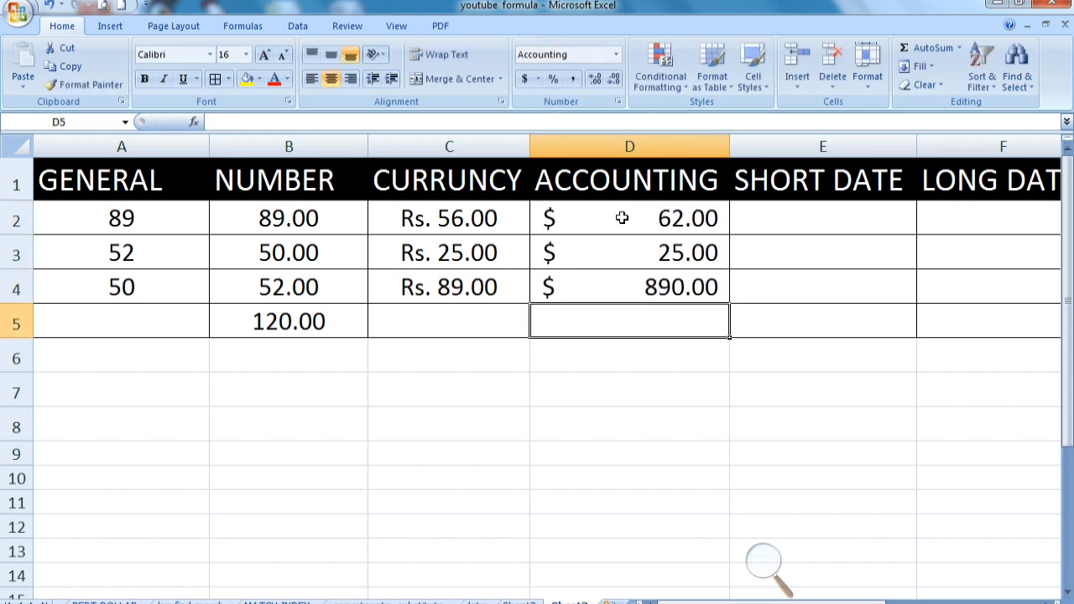
type("25")
key("Return")
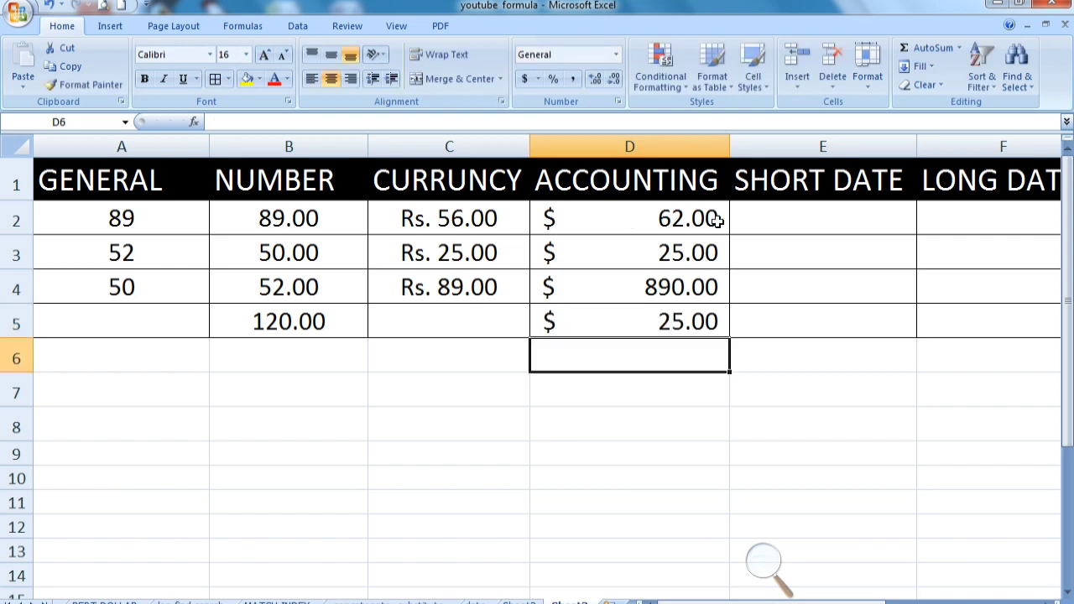
Enter the date 8/05/20 in cell E2 under the SHORT DATE heading
left_click(811, 221)
left_click_drag(693, 598, 768, 602)
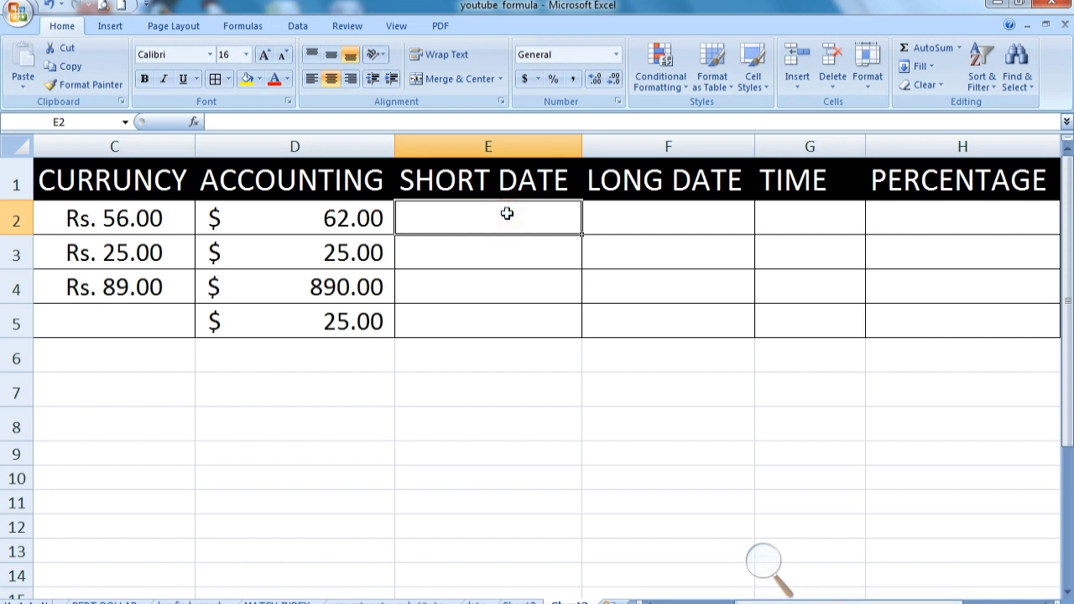
type("8/")
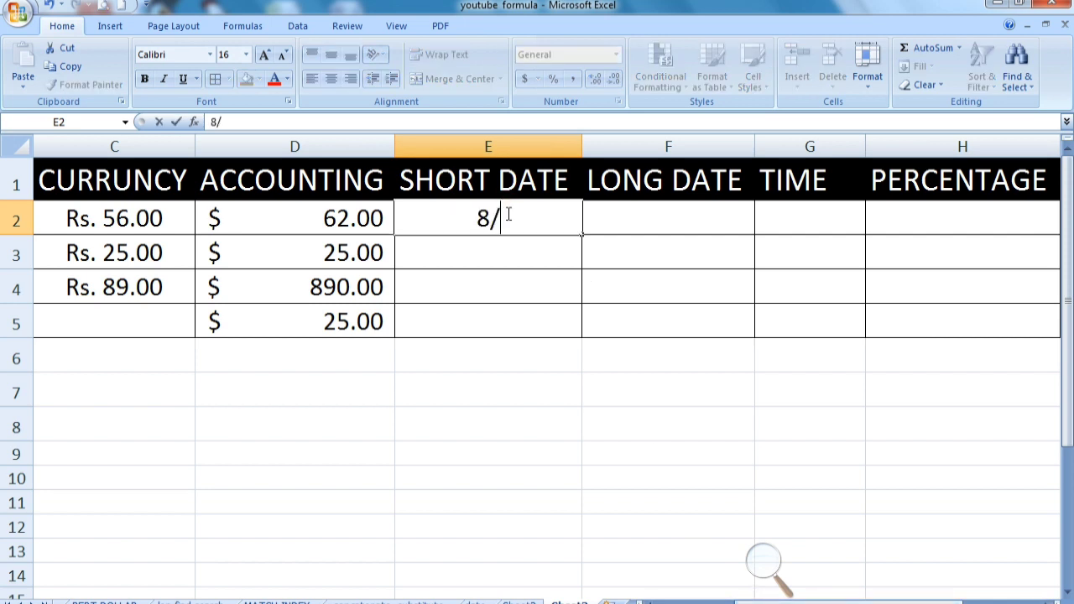
type("0")
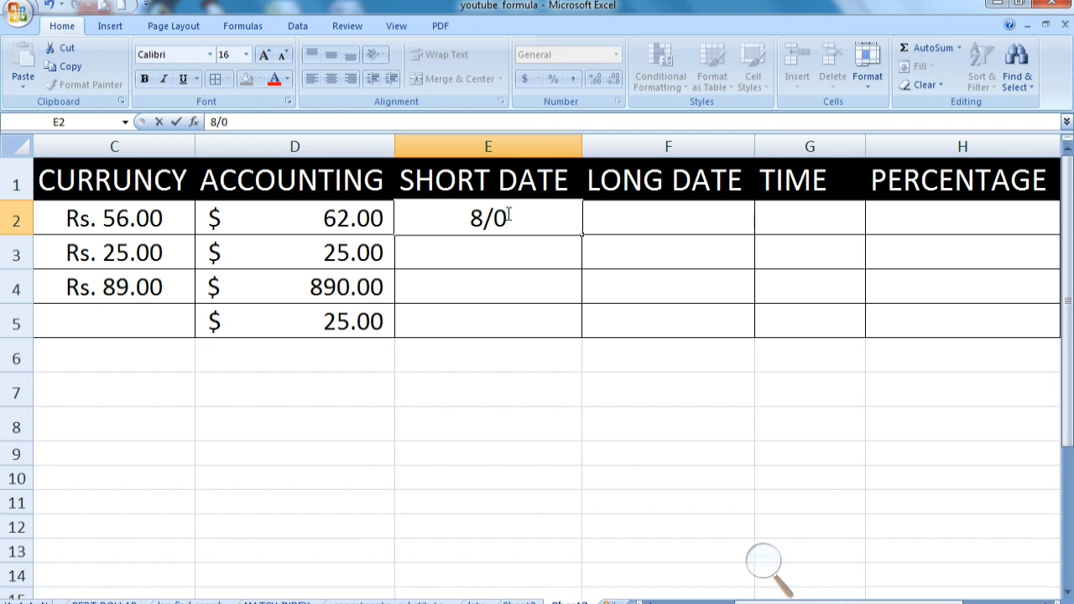
type("5/20")
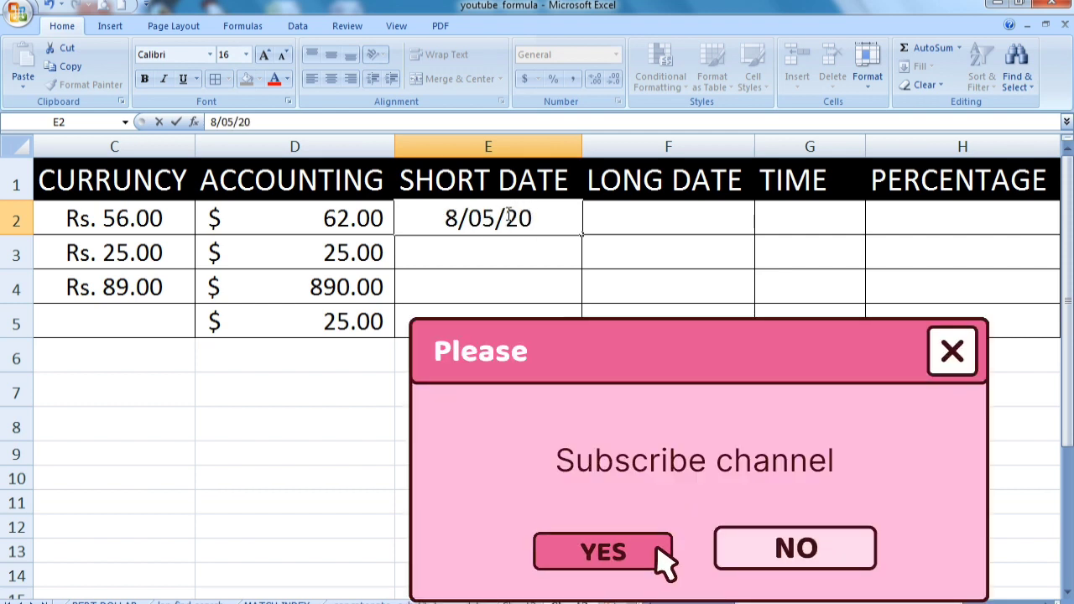
key("Return")
Apply the Short Date number format to cells E2 through E5
left_click(516, 213)
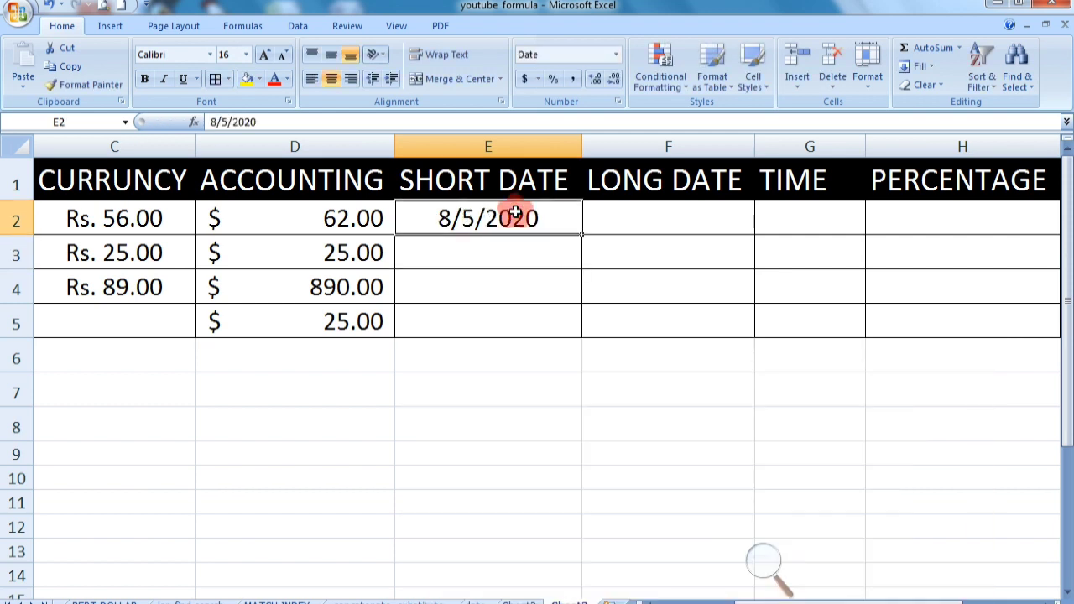
left_click_drag(515, 214, 510, 312)
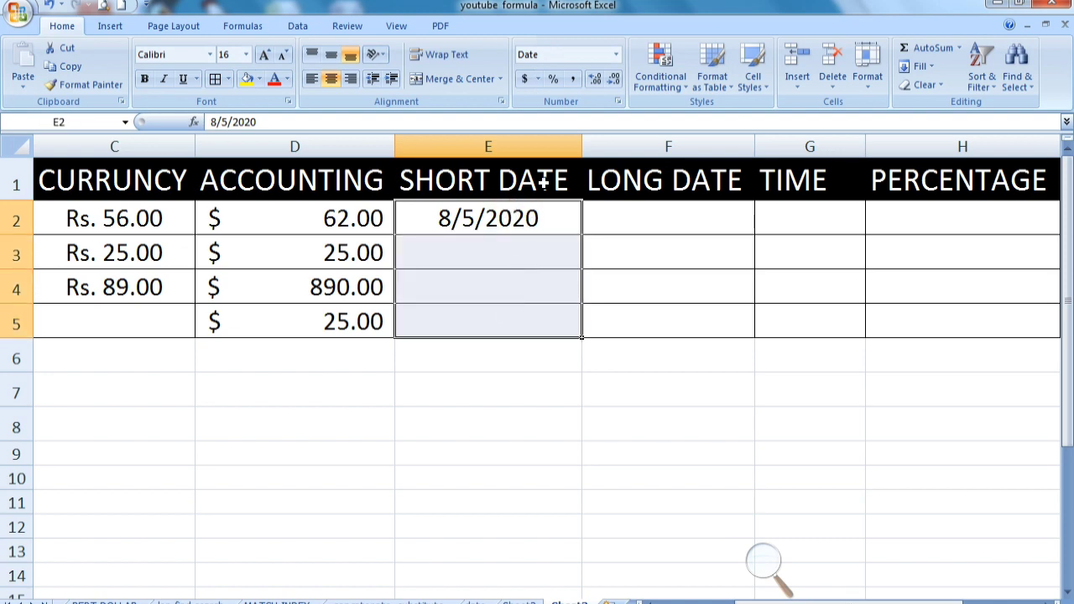
left_click(617, 53)
left_click(617, 54)
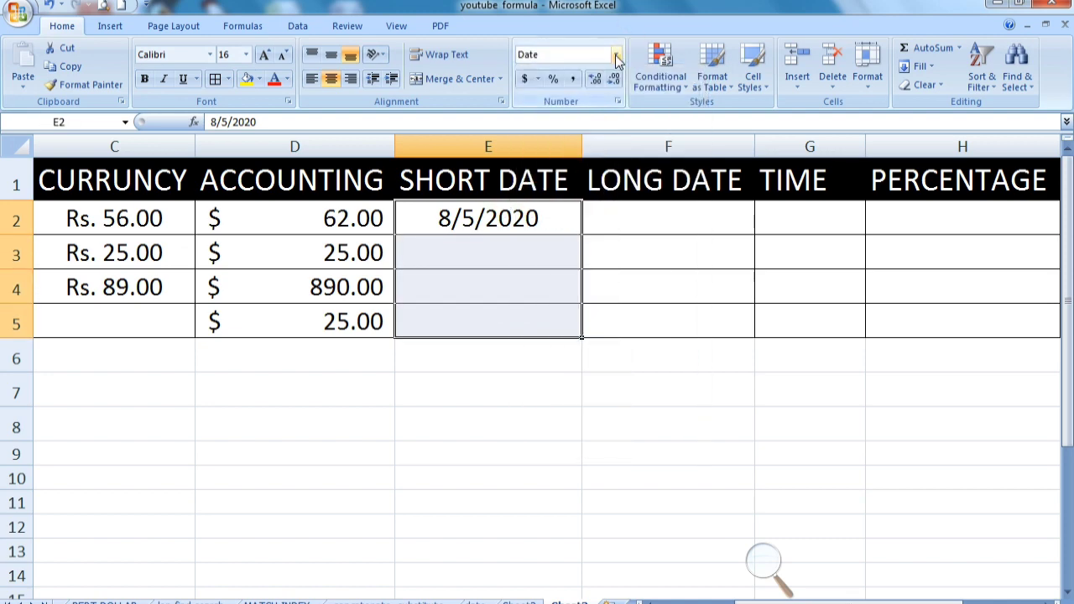
left_click(616, 54)
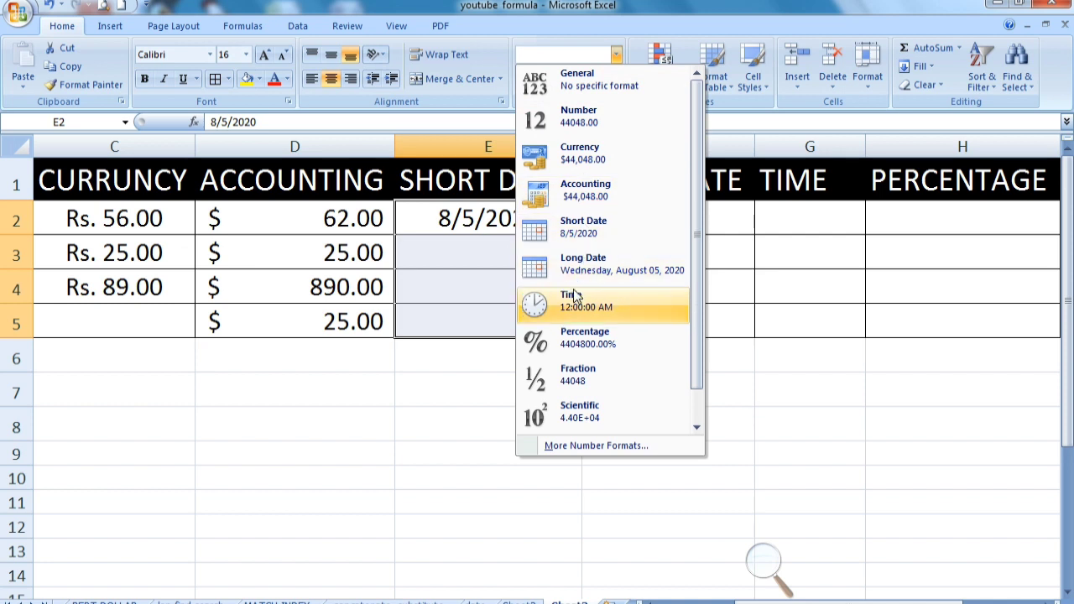
left_click(584, 235)
Enter the date 6/02/23 in cell E3
left_click(491, 245)
type("6")
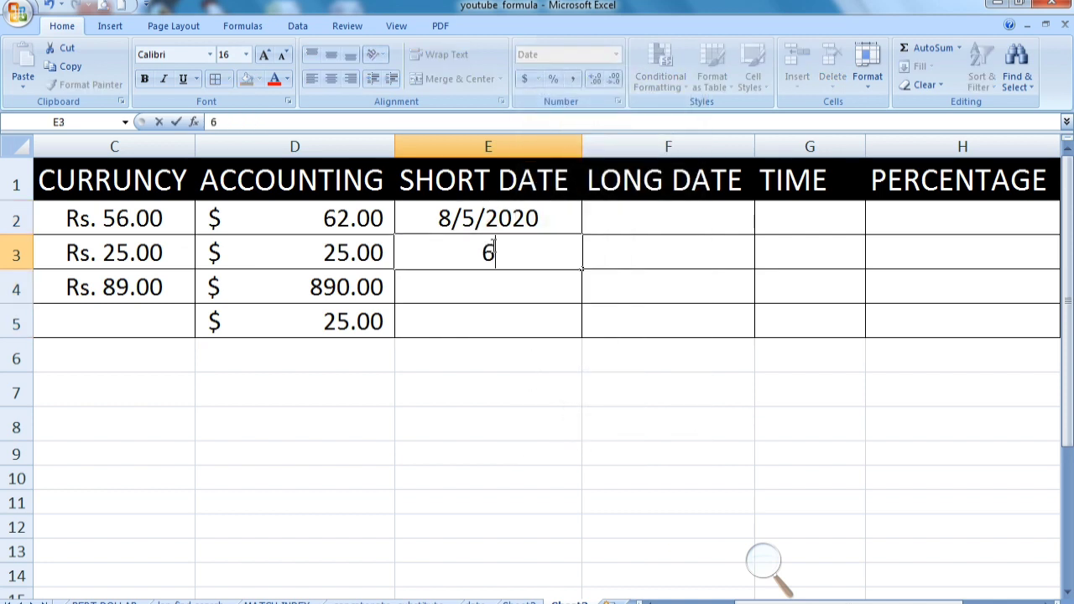
type("/02/23")
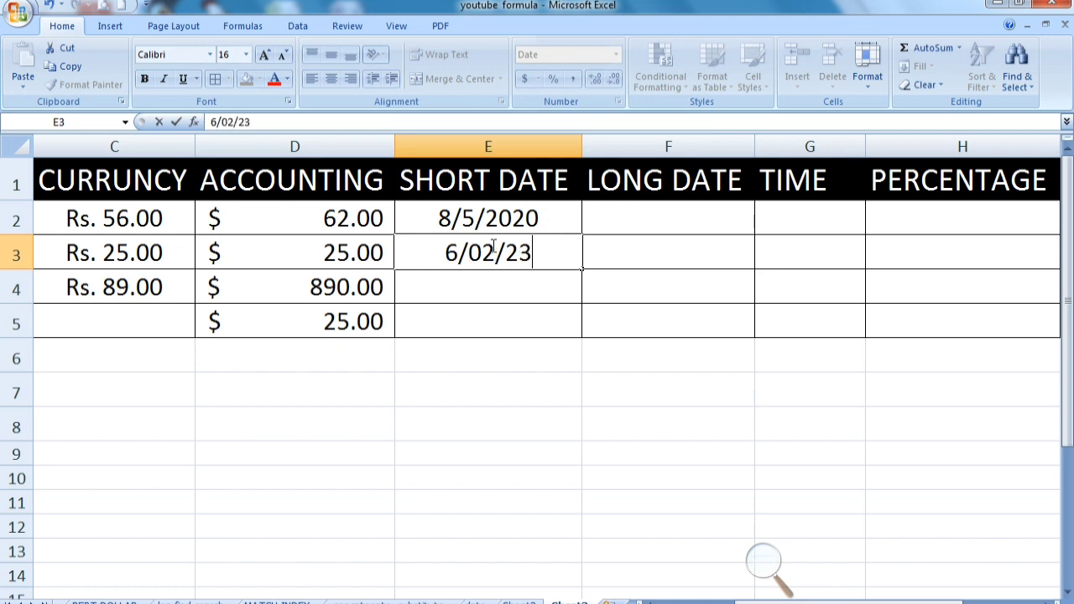
key("Return")
left_click(495, 244)
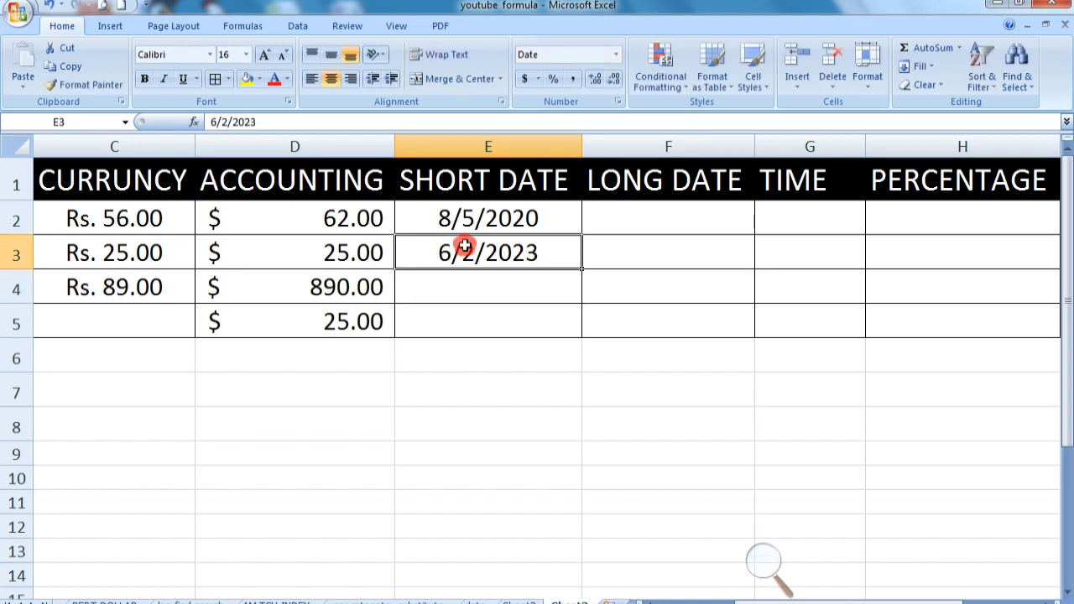
Apply the Long Date number format to cells F2 through F5
left_click(504, 217)
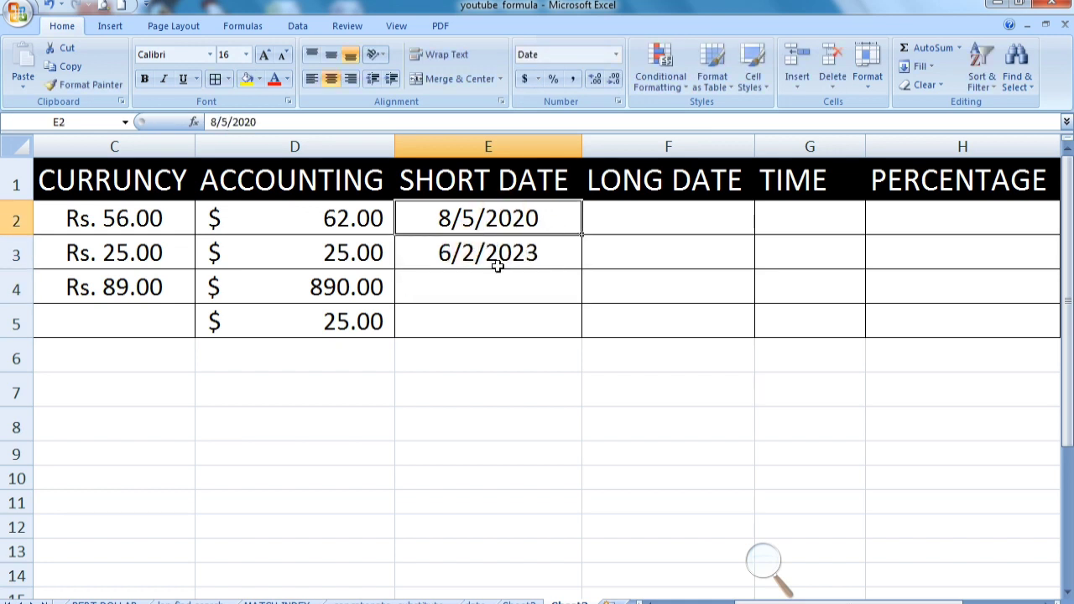
left_click(620, 212)
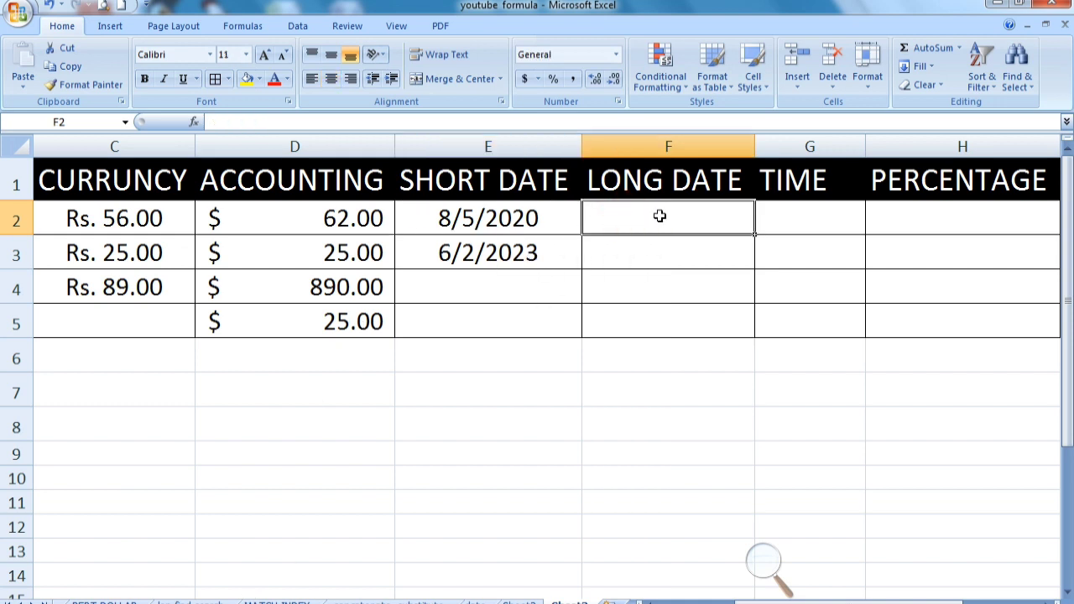
left_click_drag(638, 213, 626, 319)
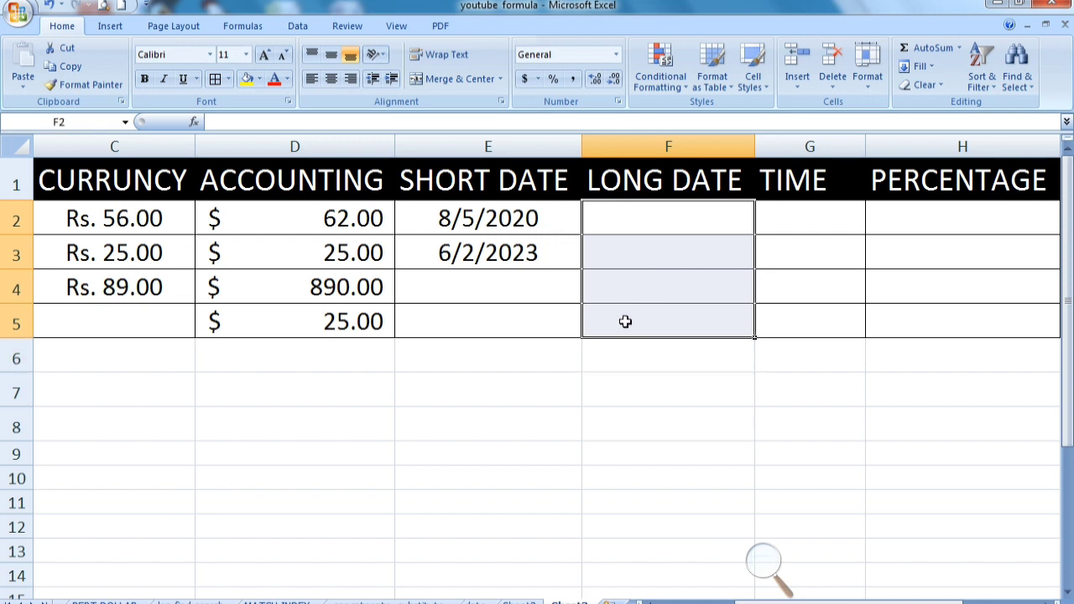
left_click(616, 54)
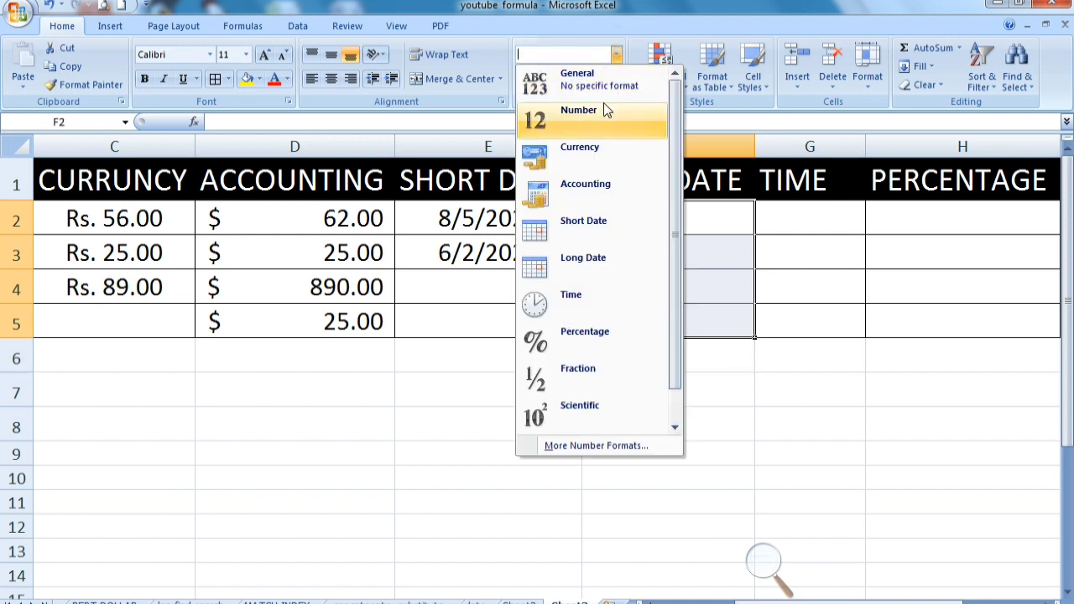
left_click(599, 257)
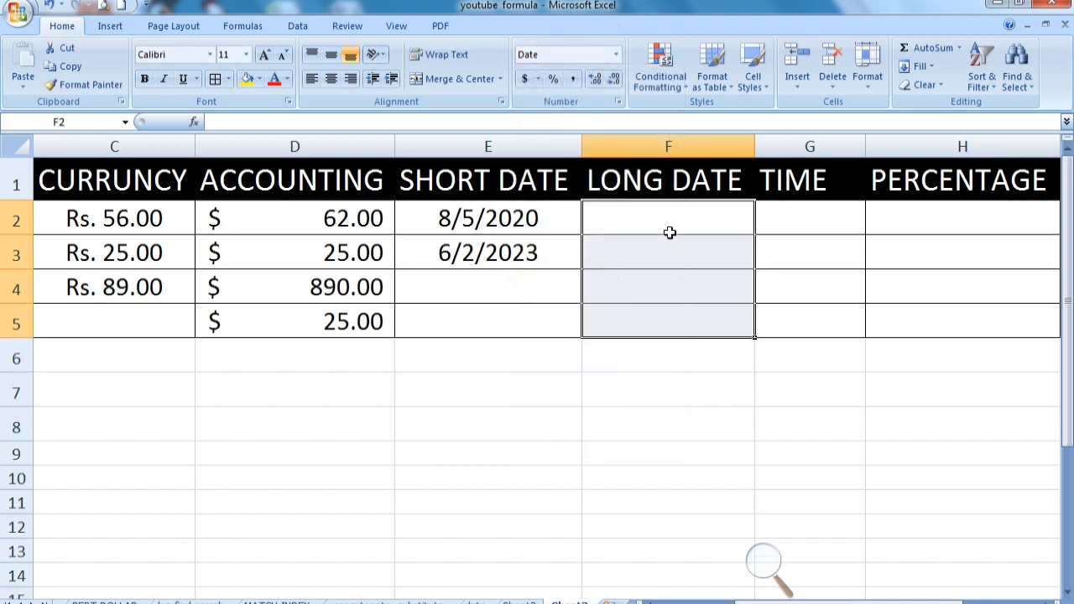
Copy the date from E2 into F2 and apply the Long Date format to it
left_click(675, 216)
left_click(515, 223)
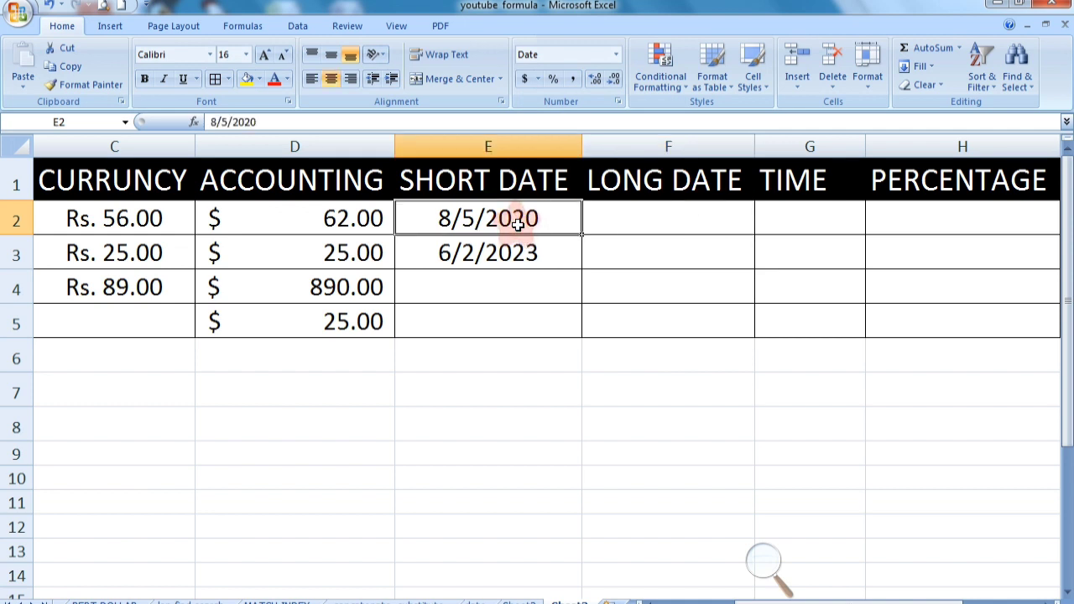
key("ctrl+c")
left_click(631, 227)
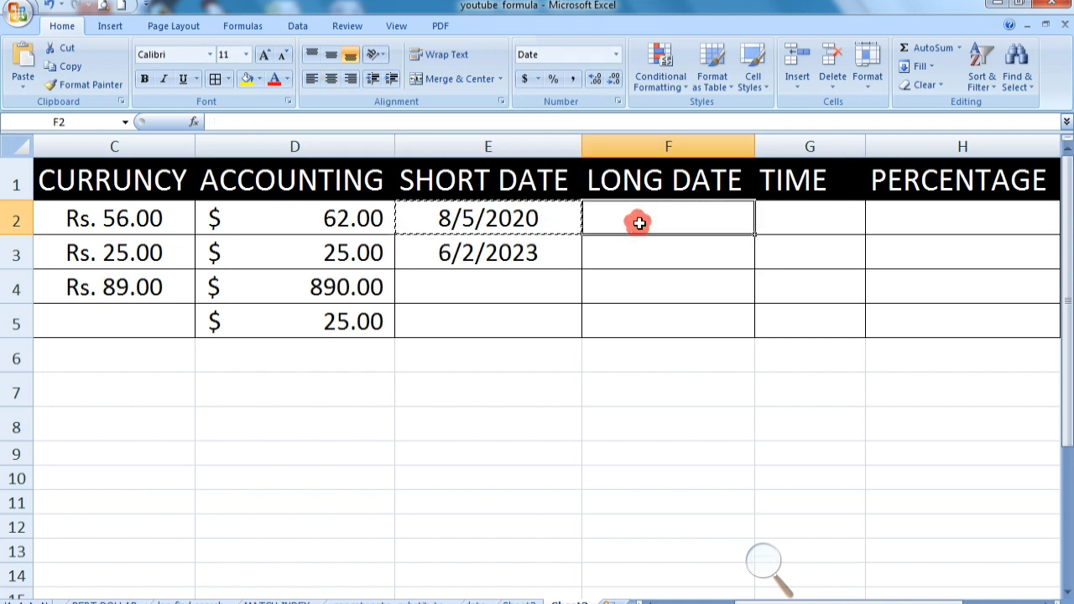
key("ctrl+v")
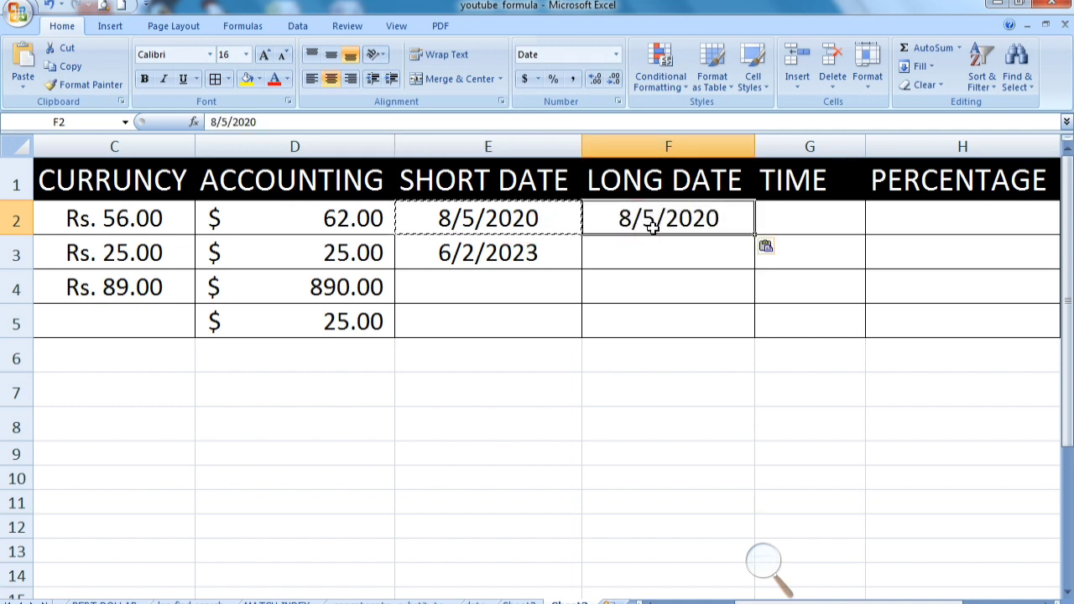
left_click(617, 55)
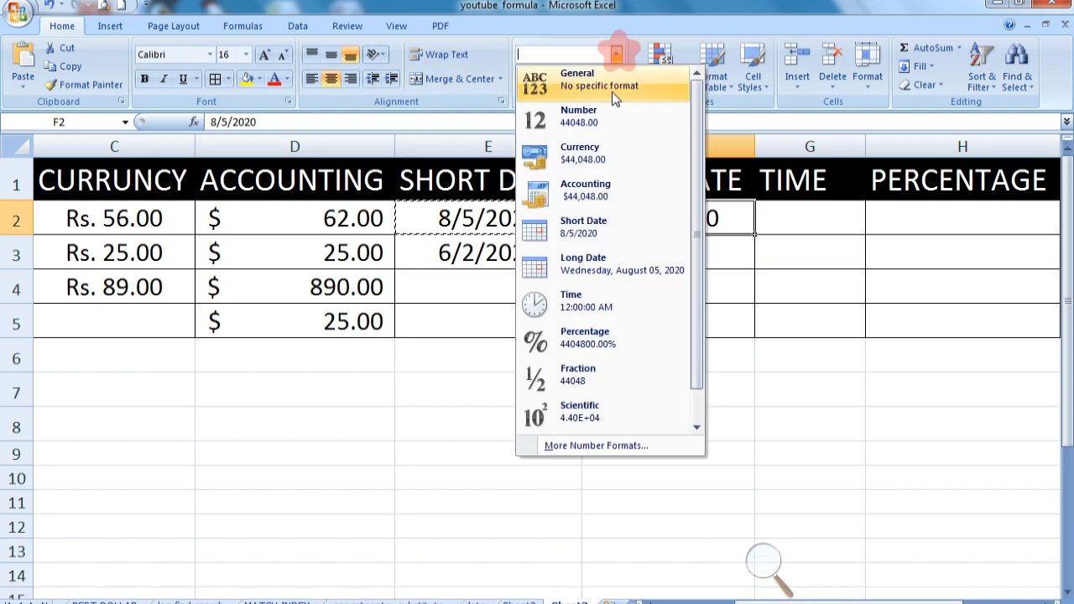
left_click(534, 269)
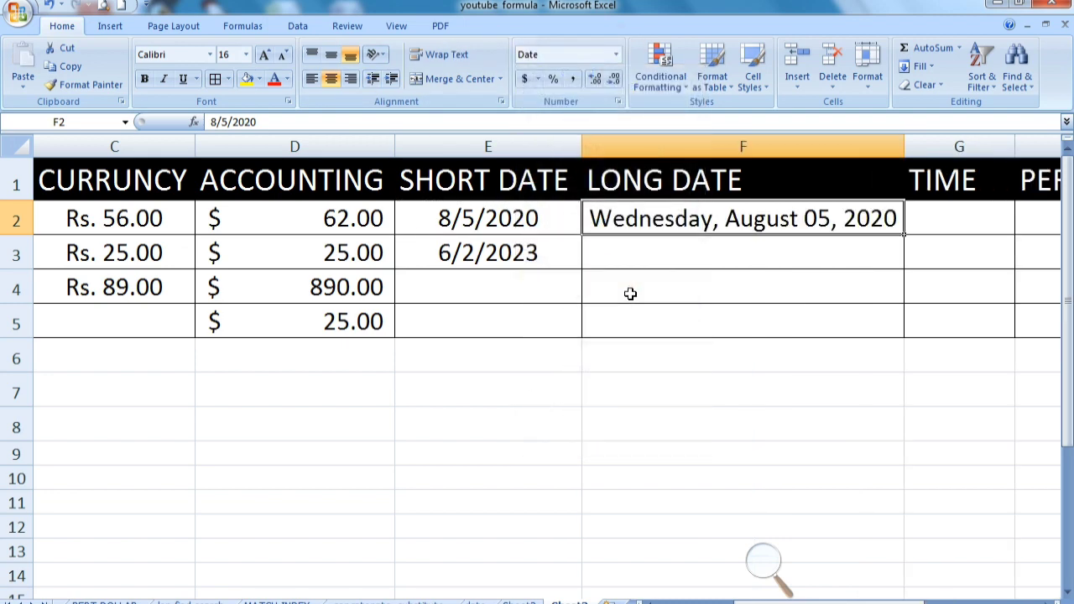
Enter the date 6/2/2023 in cell F3 under the LONG DATE heading
left_click(617, 252)
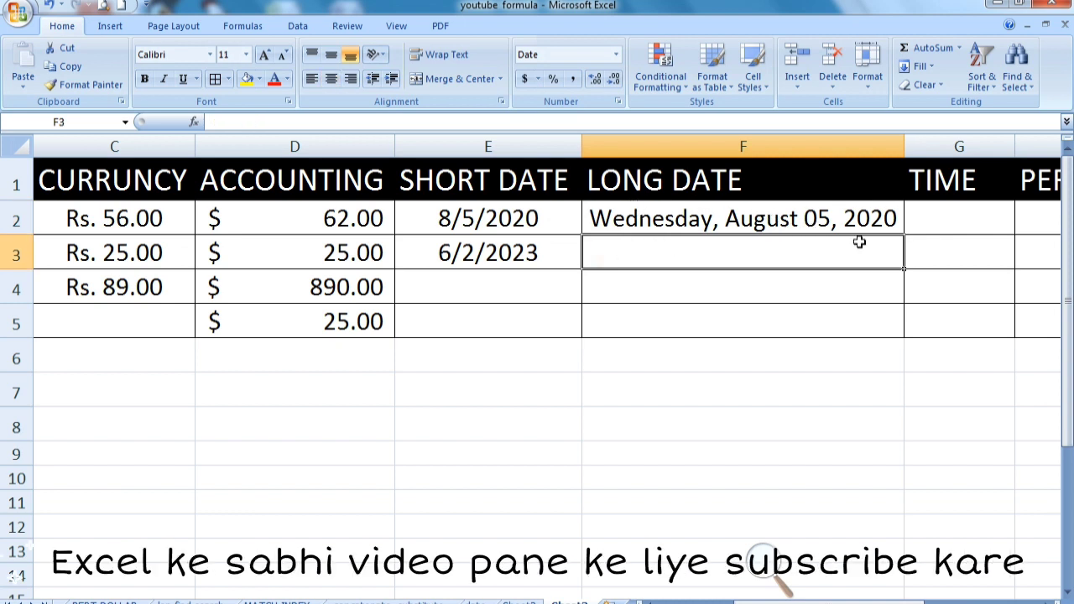
left_click(791, 223)
left_click(802, 257)
type("6/02/2023")
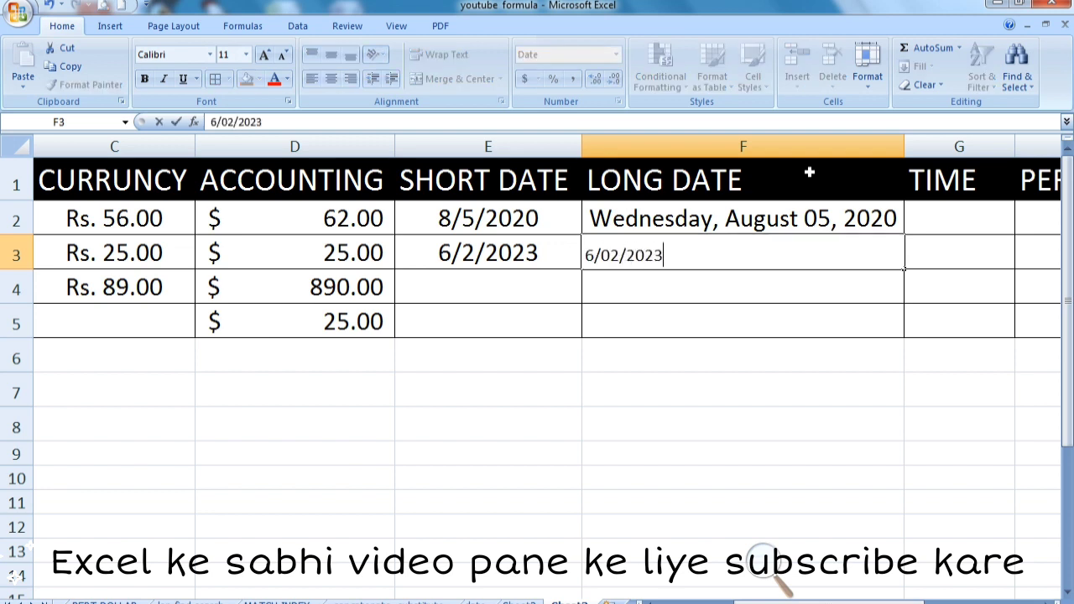
key("Return")
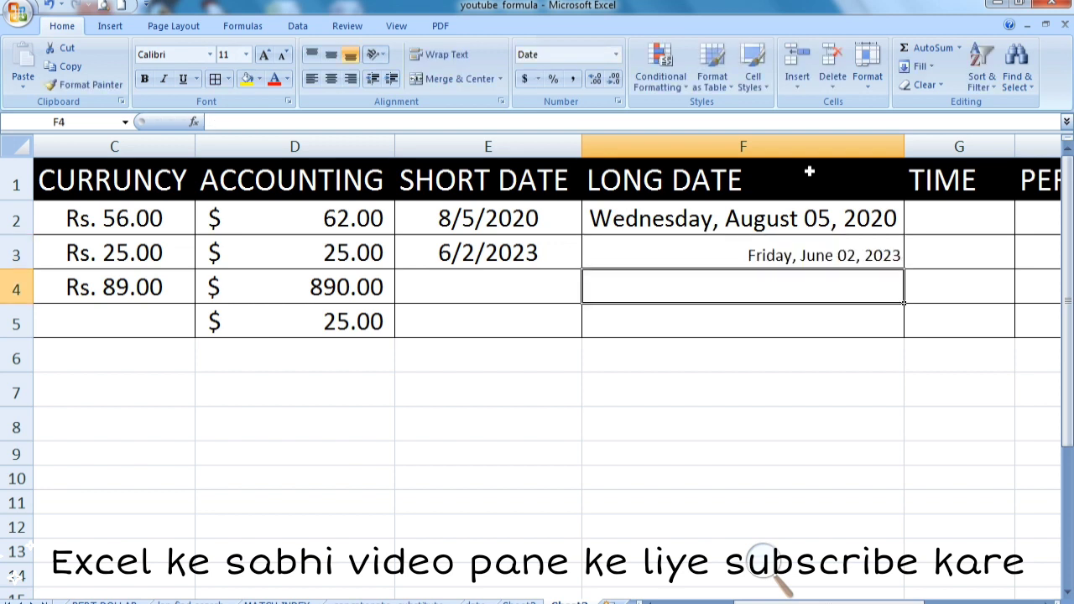
left_click(755, 262)
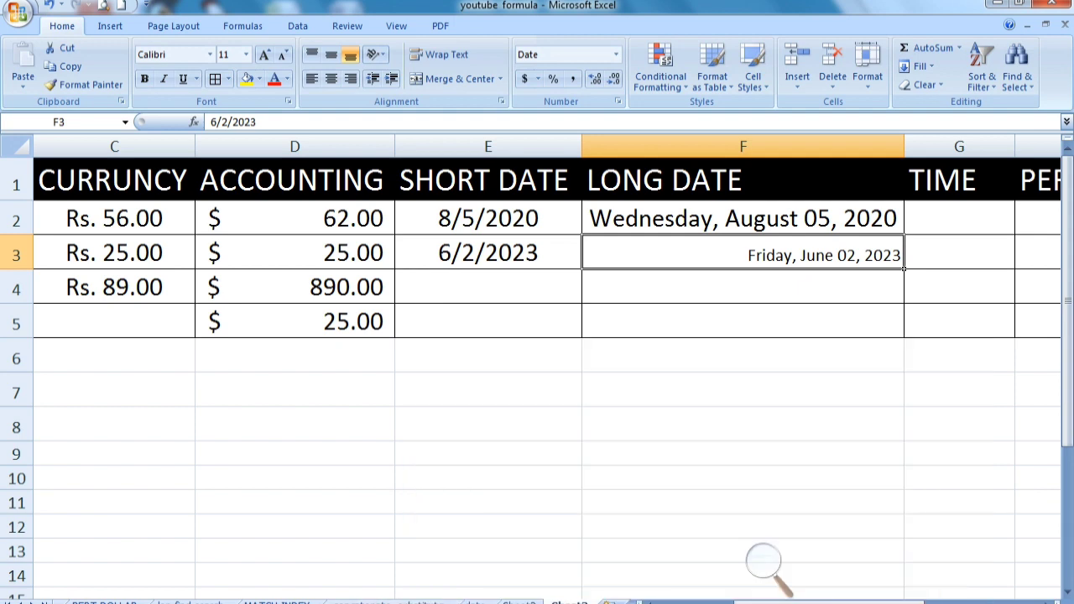
Apply the Time number format to cells G2 through G5 under the TIME heading
left_click_drag(801, 602, 916, 603)
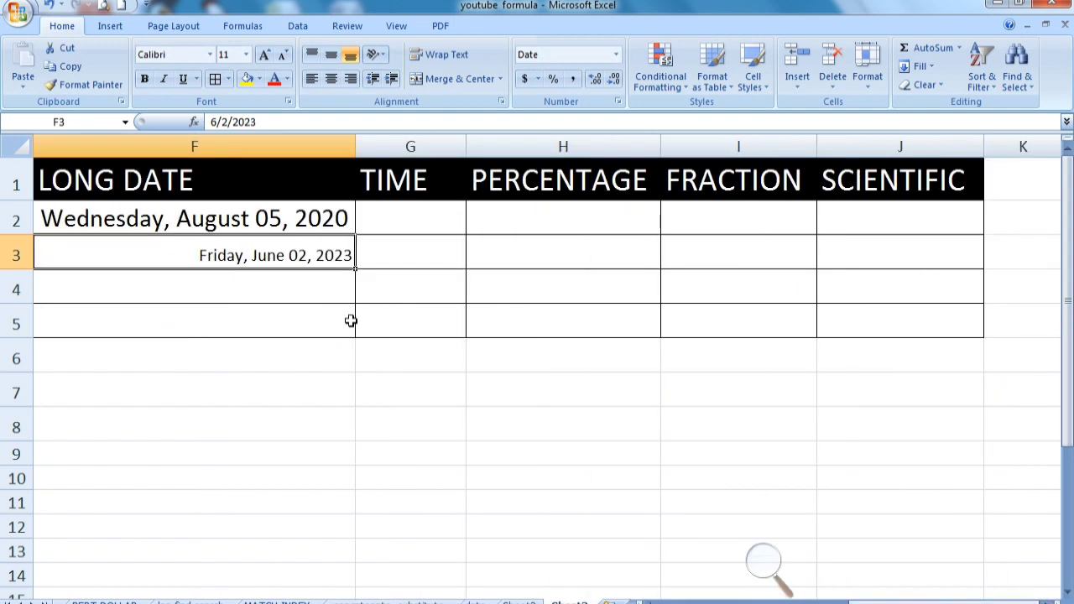
left_click(411, 216)
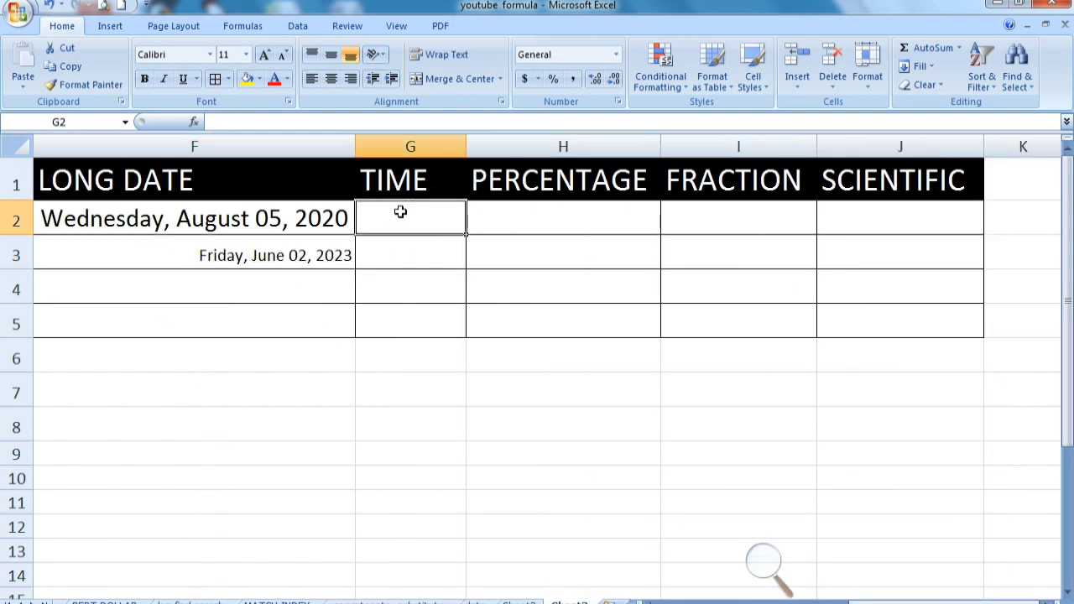
left_click_drag(405, 225, 410, 323)
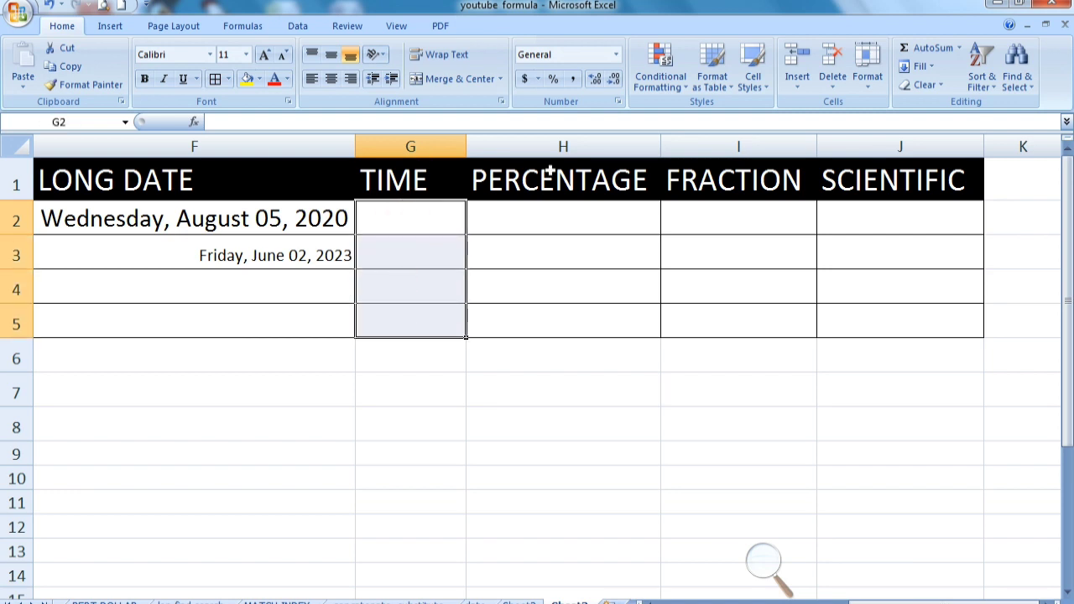
left_click(618, 56)
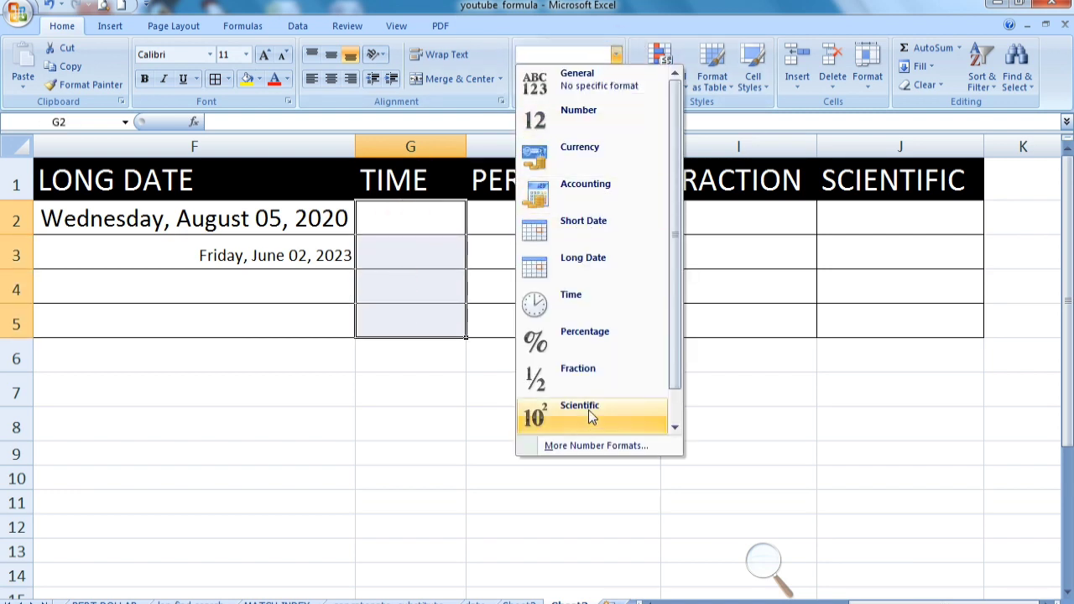
left_click(591, 312)
Enter the time 8:45 in cell G2
left_click(427, 228)
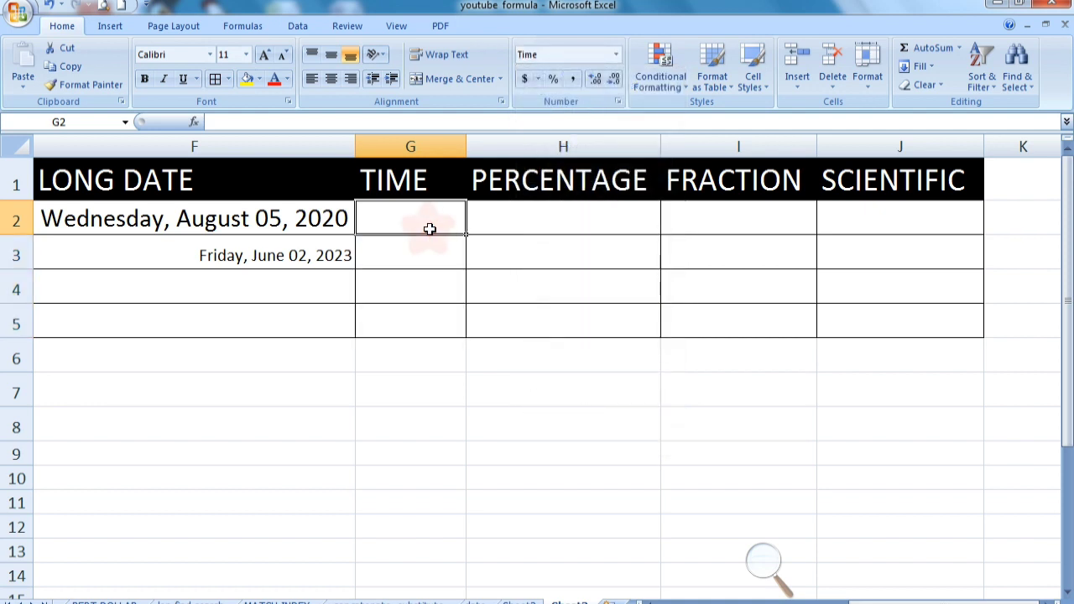
type("8:")
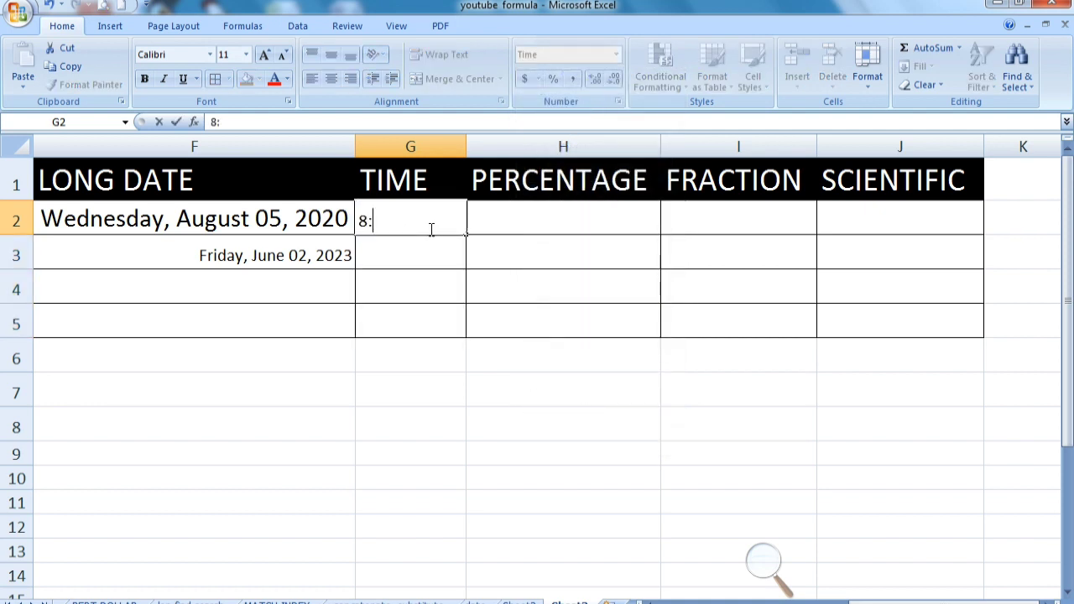
type("45")
key("Return")
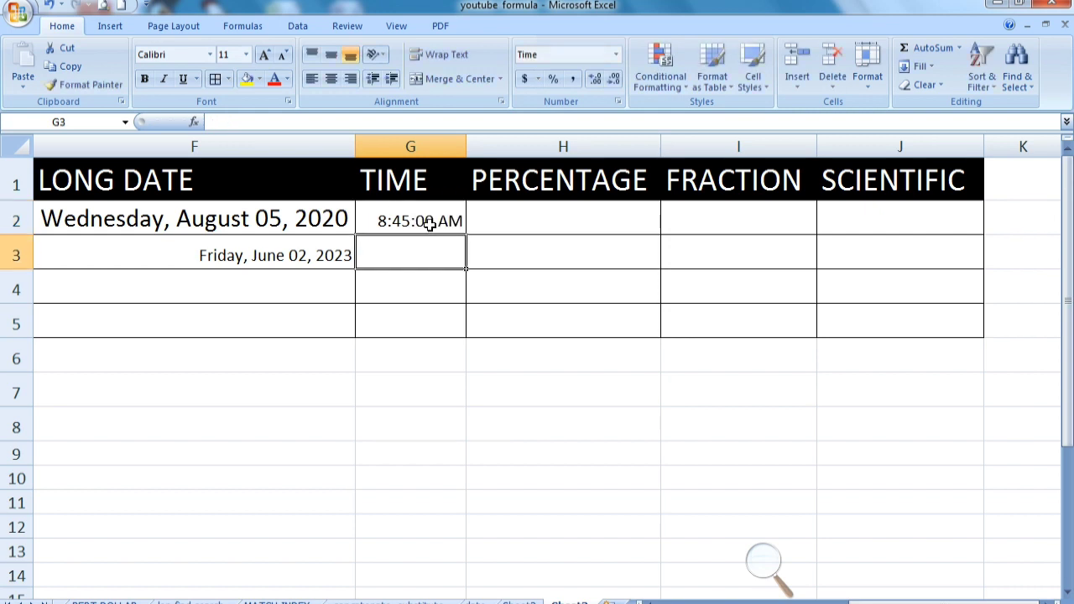
Enter the time 9:00 in cell G3
left_click(427, 222)
left_click(403, 249)
left_click(431, 215)
left_click(424, 253)
type("9")
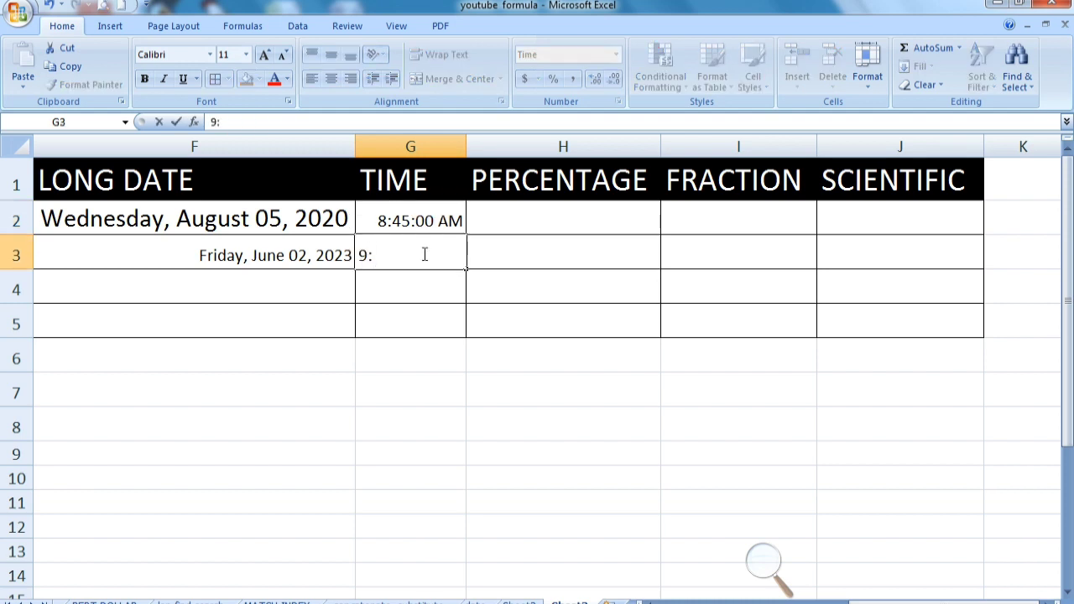
type(":00")
key("Return")
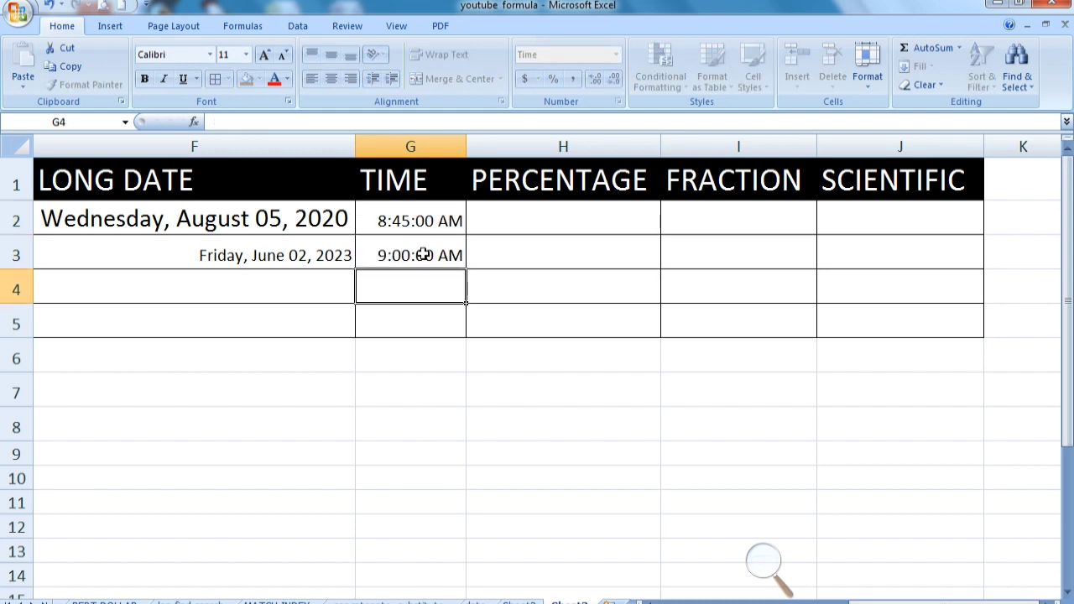
left_click(424, 254)
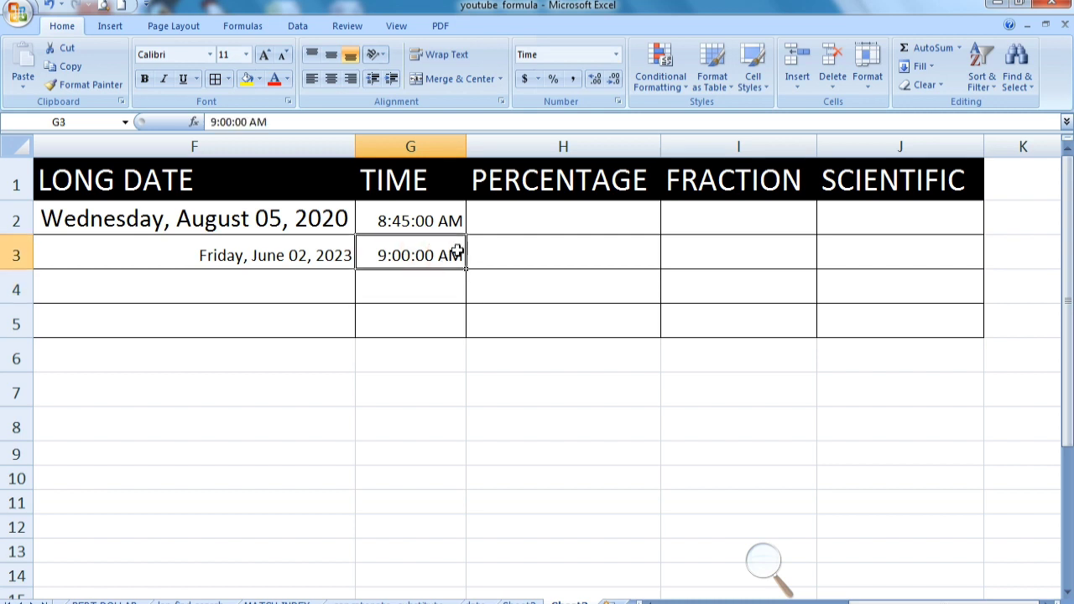
left_click(293, 215)
left_click(84, 85)
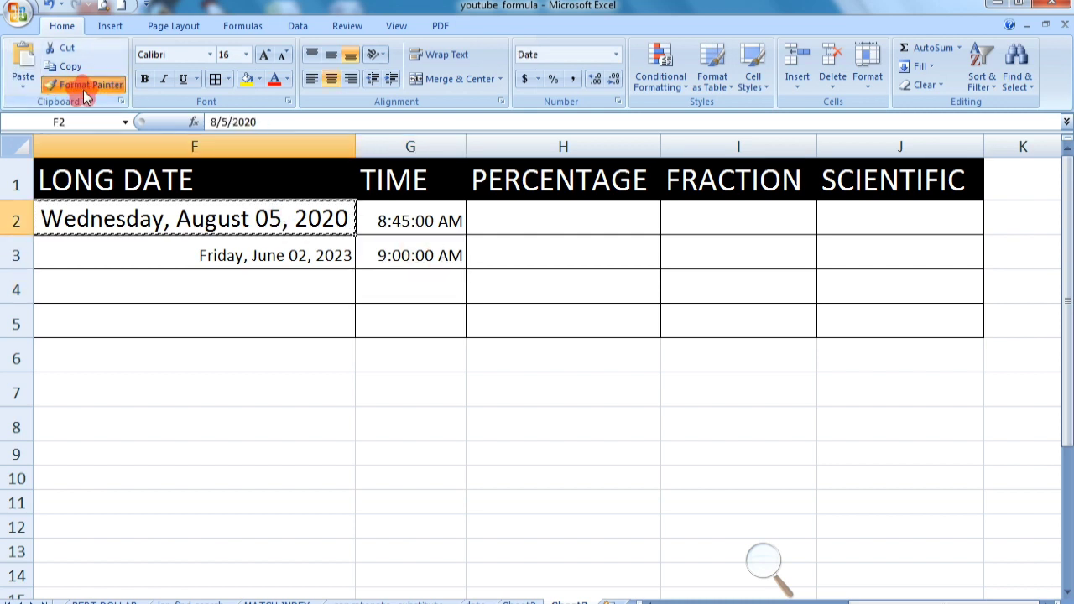
left_click_drag(252, 215, 372, 257)
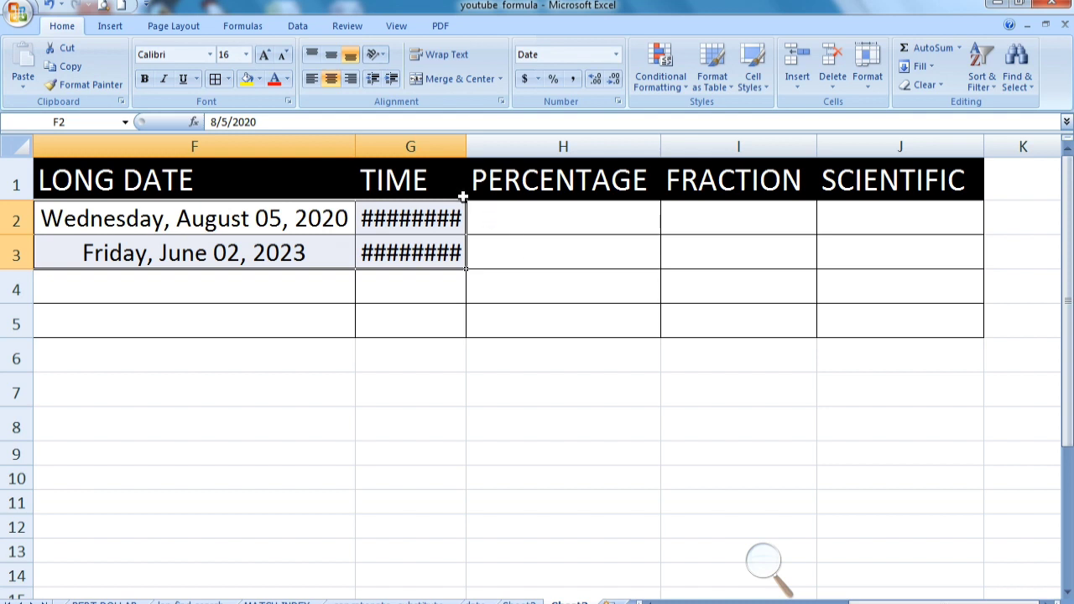
left_click_drag(466, 157, 466, 158)
double_click(466, 158)
left_click(719, 241)
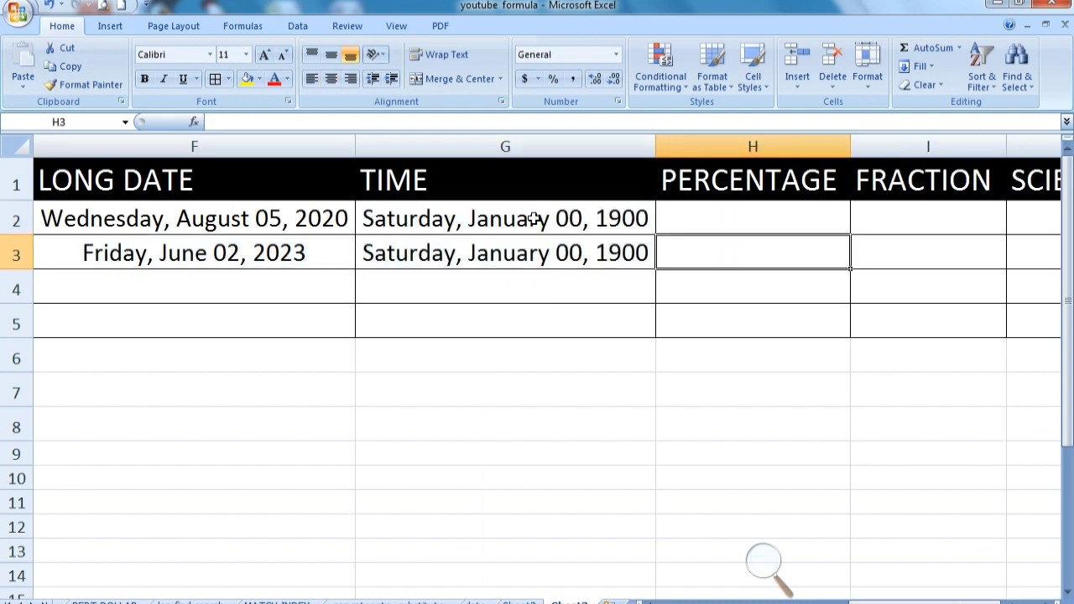
key("ctrl+z")
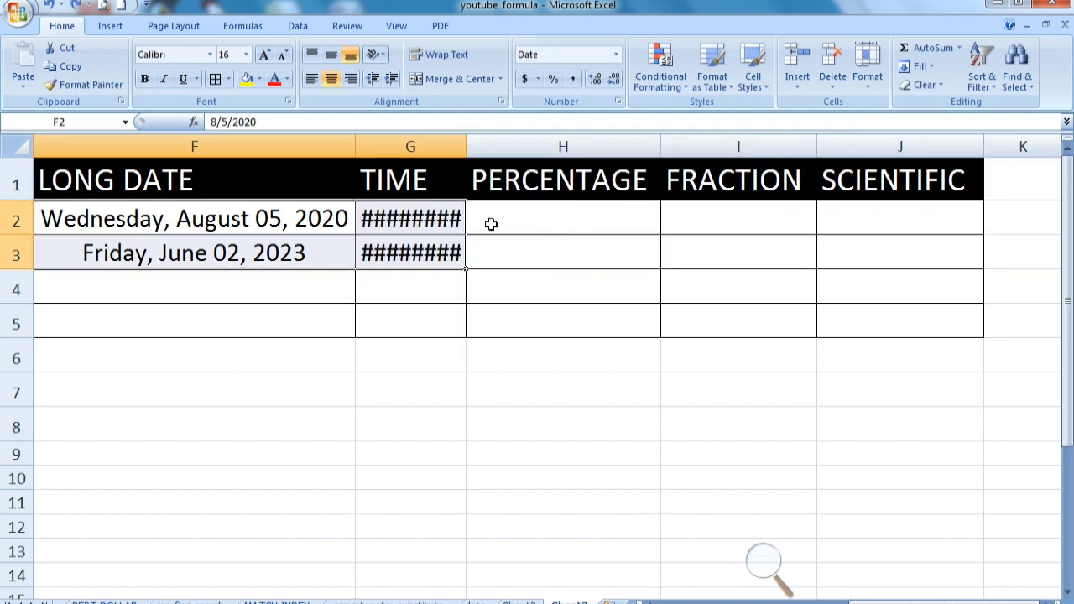
key("ctrl+z")
Apply the Percentage number format to cells H2 through H5 under the PERCENTAGE heading
left_click(527, 217)
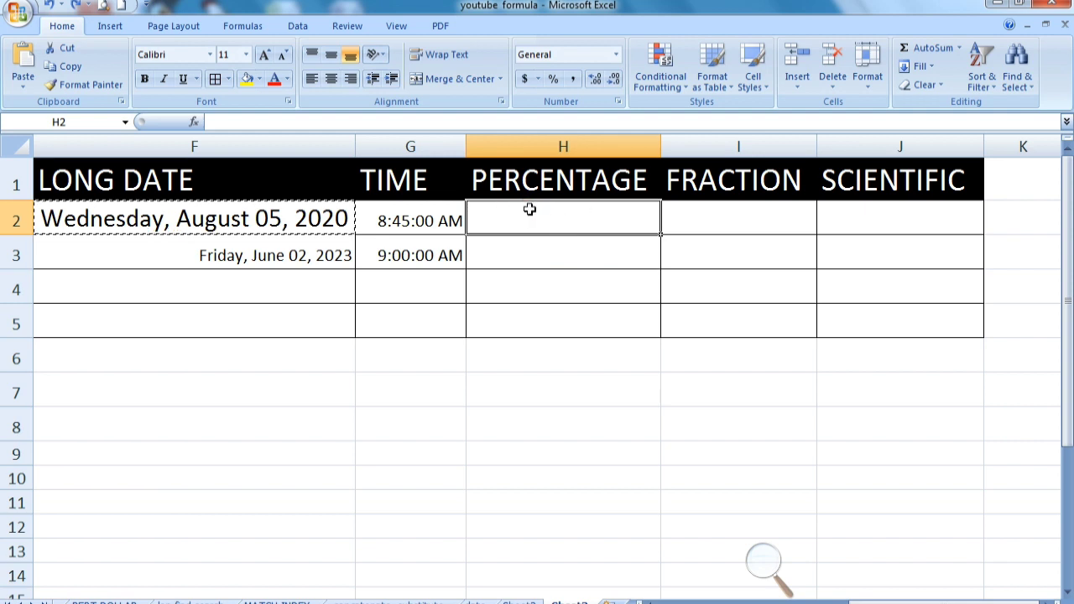
left_click_drag(543, 206, 542, 330)
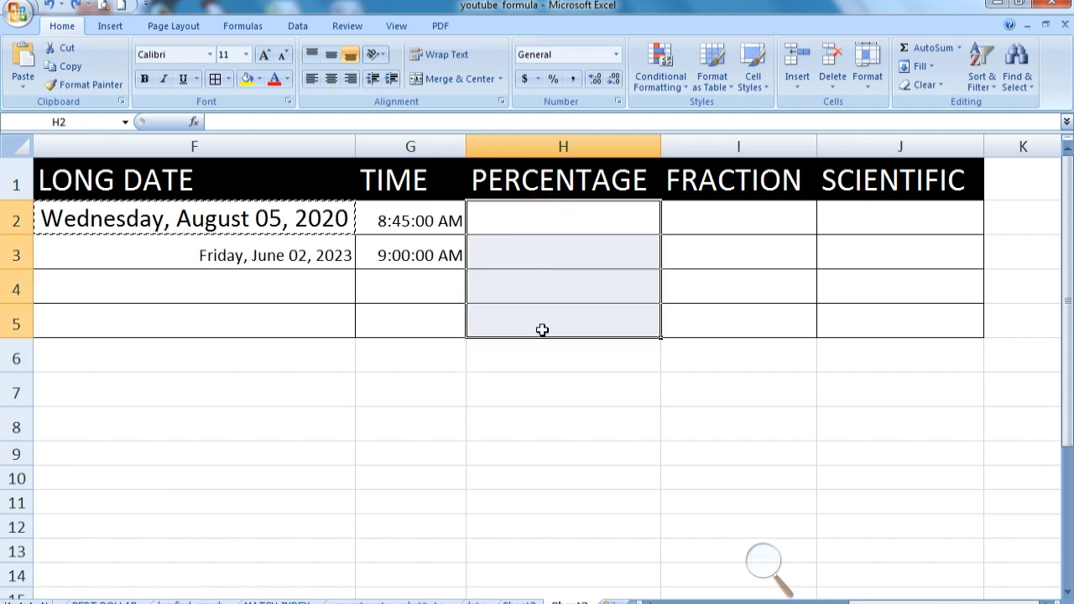
left_click(616, 55)
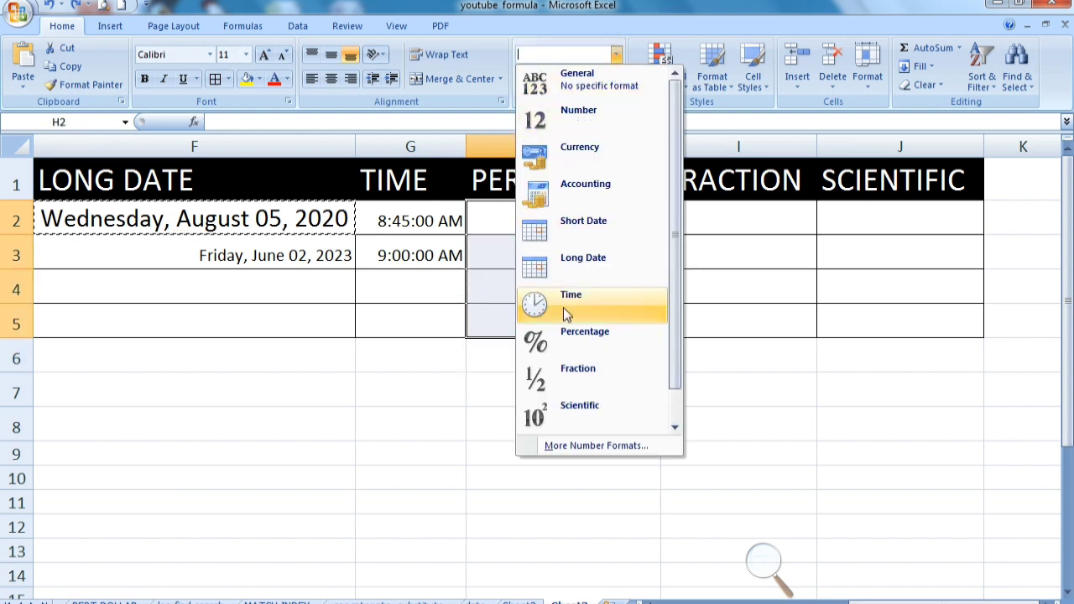
left_click(567, 351)
Enter the percentages 1, 20 and 50 in cells H2, H3 and H4
left_click(529, 225)
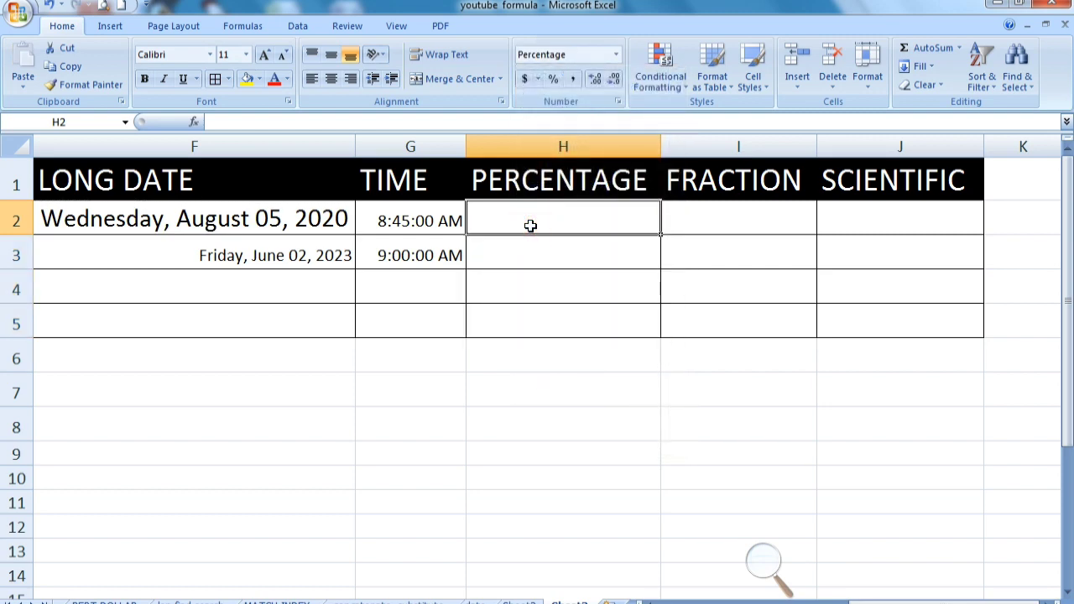
type("1")
key("Return")
type("20")
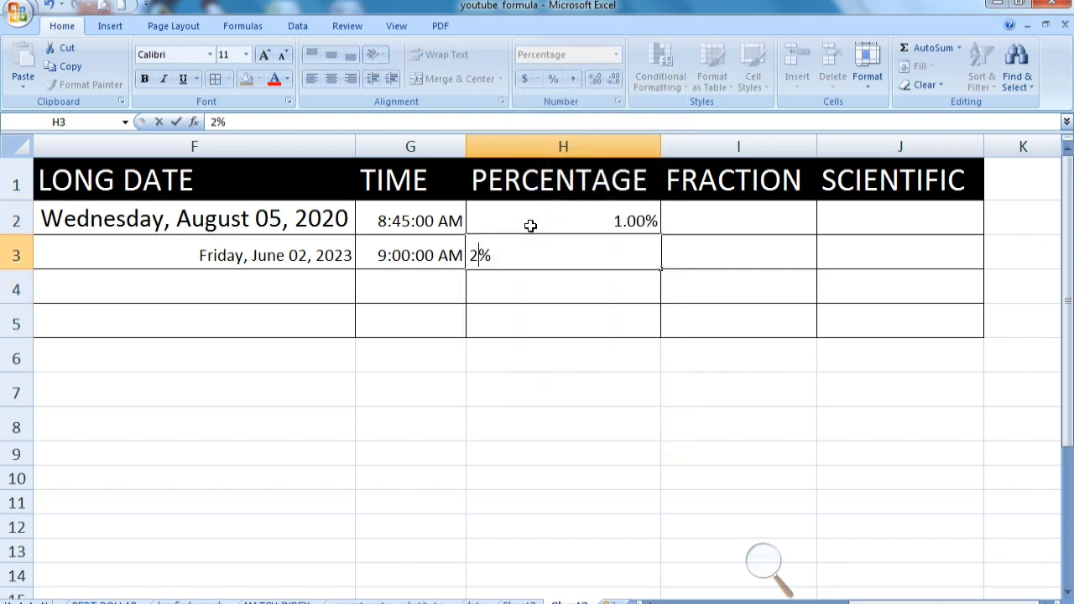
key("Return")
type("50")
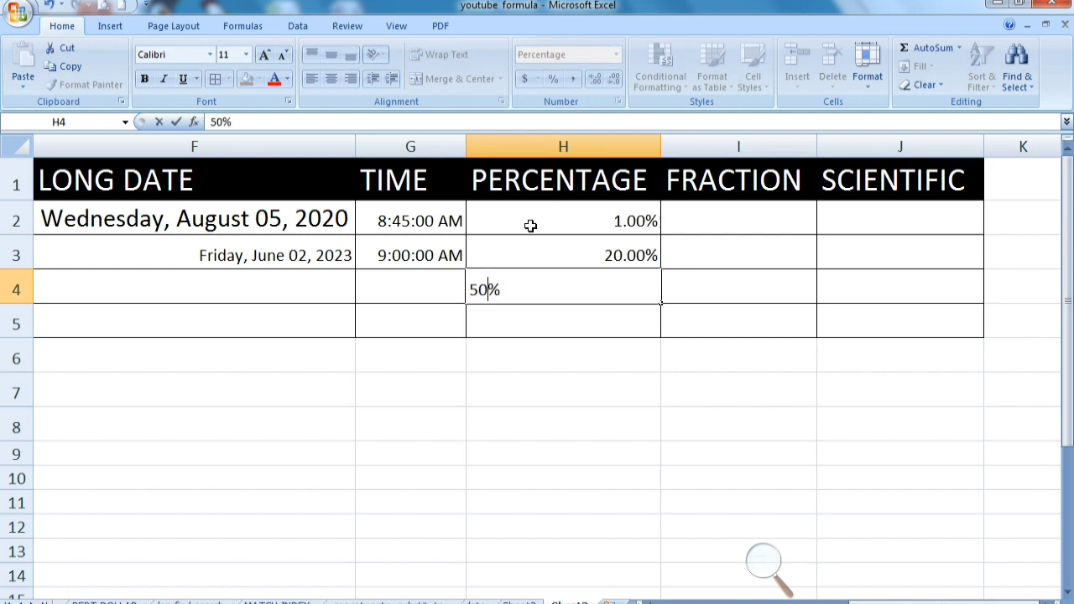
key("Return")
Make the percentages in H2:H4 bold and increase their font size to 18
left_click(531, 223)
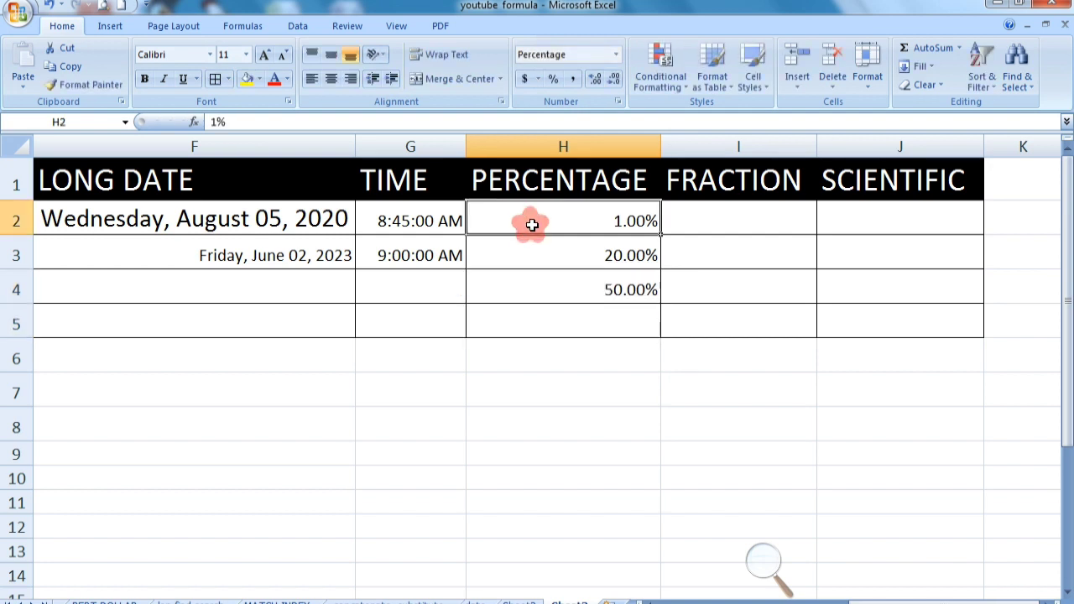
left_click_drag(568, 220, 561, 290)
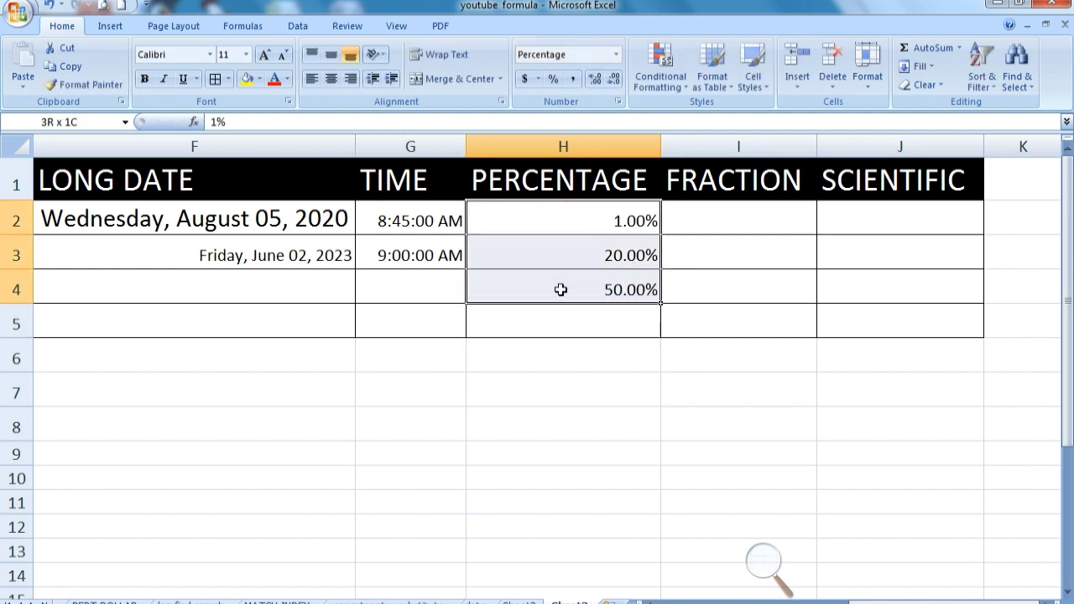
left_click(144, 78)
left_click(265, 55)
left_click(264, 55)
left_click(265, 55)
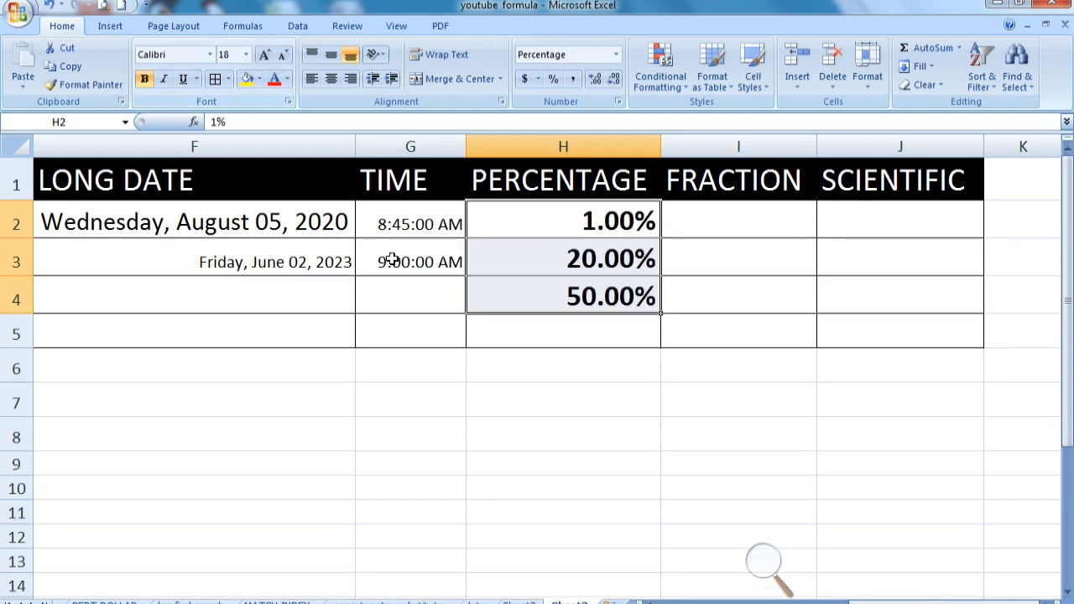
Increase the font size of the times in cells G2 and G3
left_click_drag(401, 220, 405, 259)
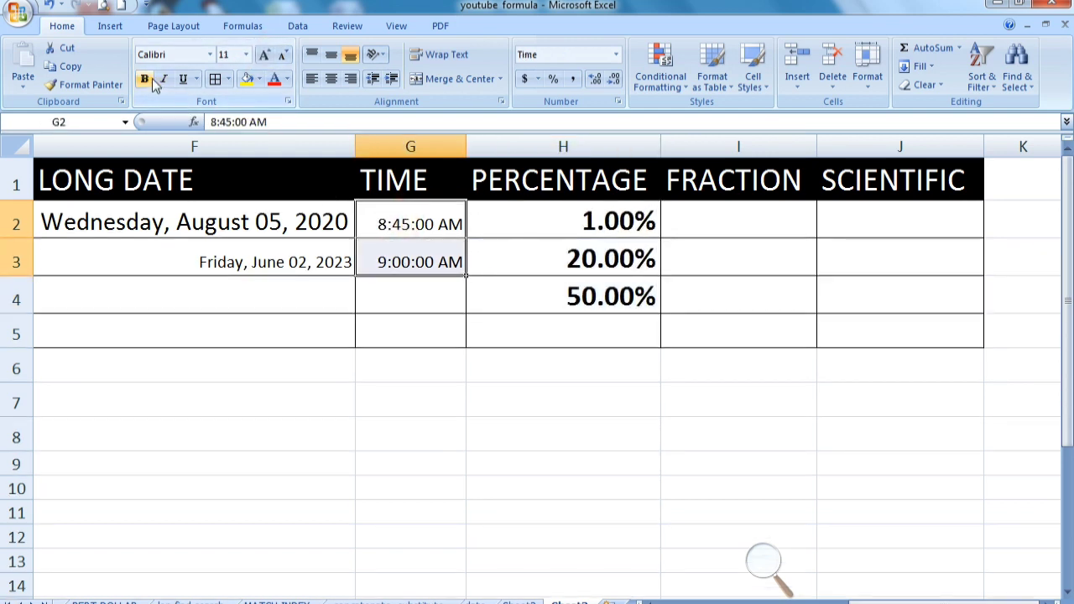
left_click(264, 55)
left_click(265, 54)
left_click(737, 212)
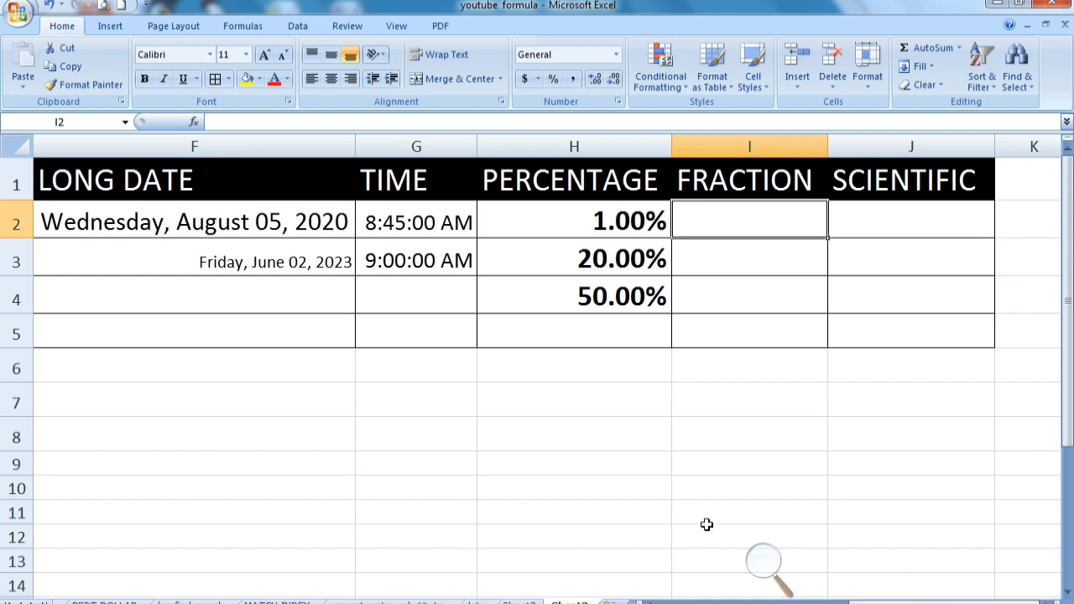
left_click(708, 403)
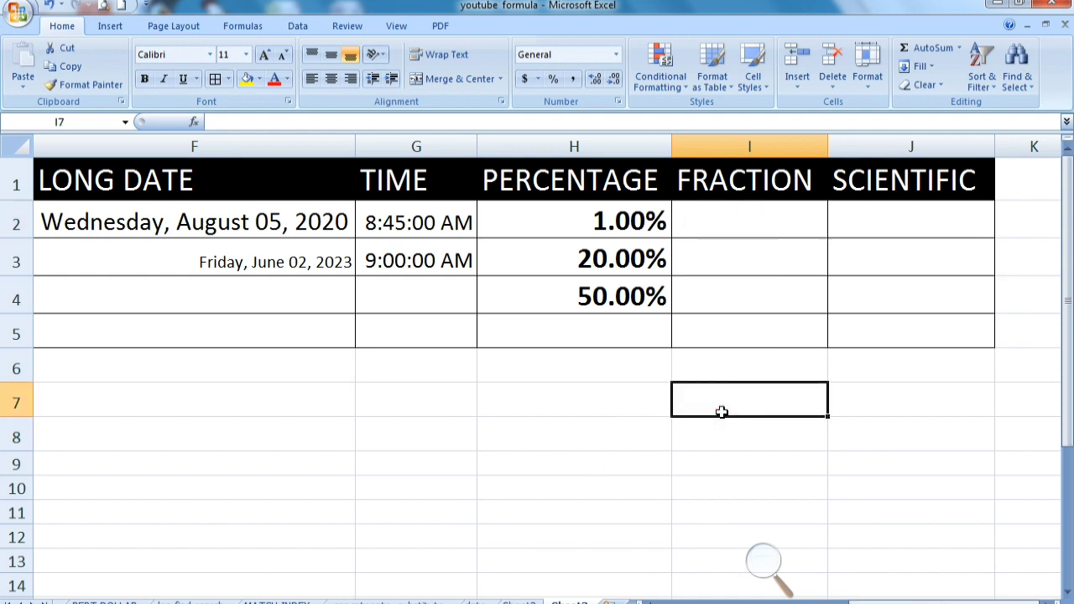
type("0.")
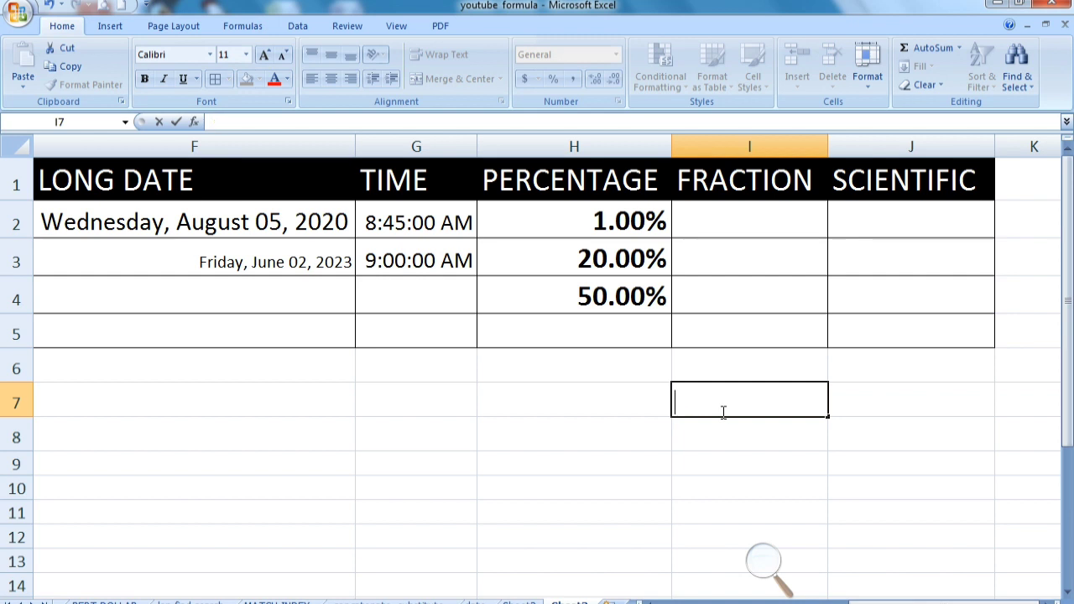
type("5")
key("Return")
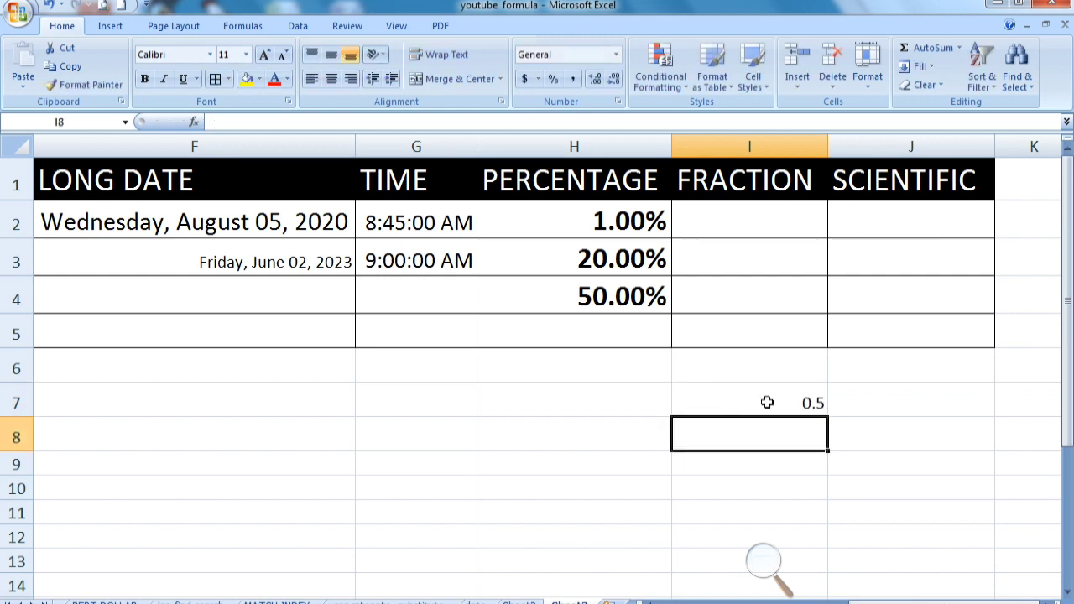
left_click(767, 403)
left_click(868, 403)
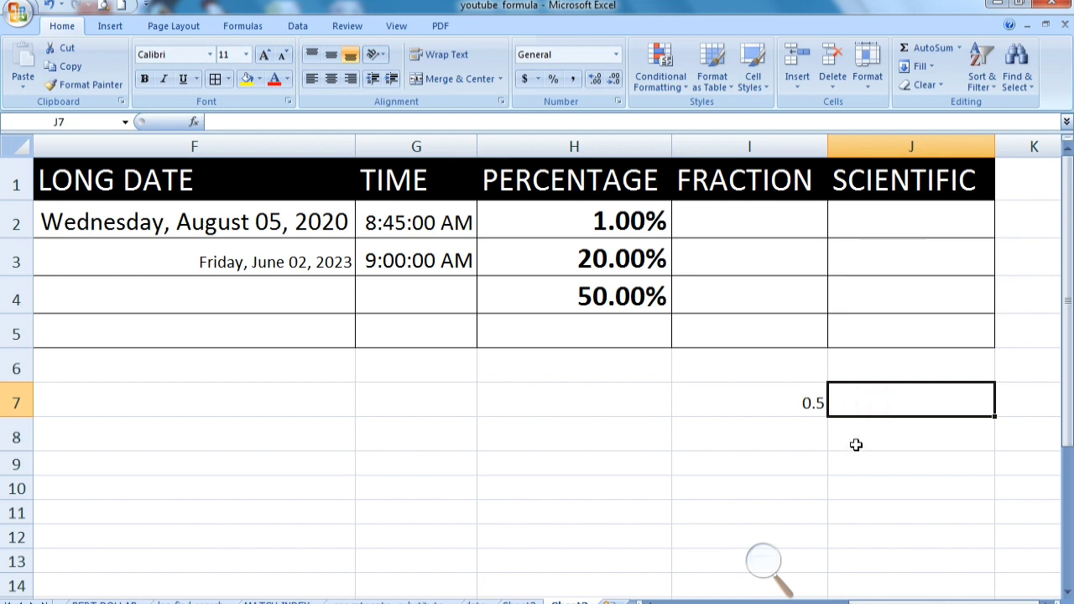
left_click(809, 403)
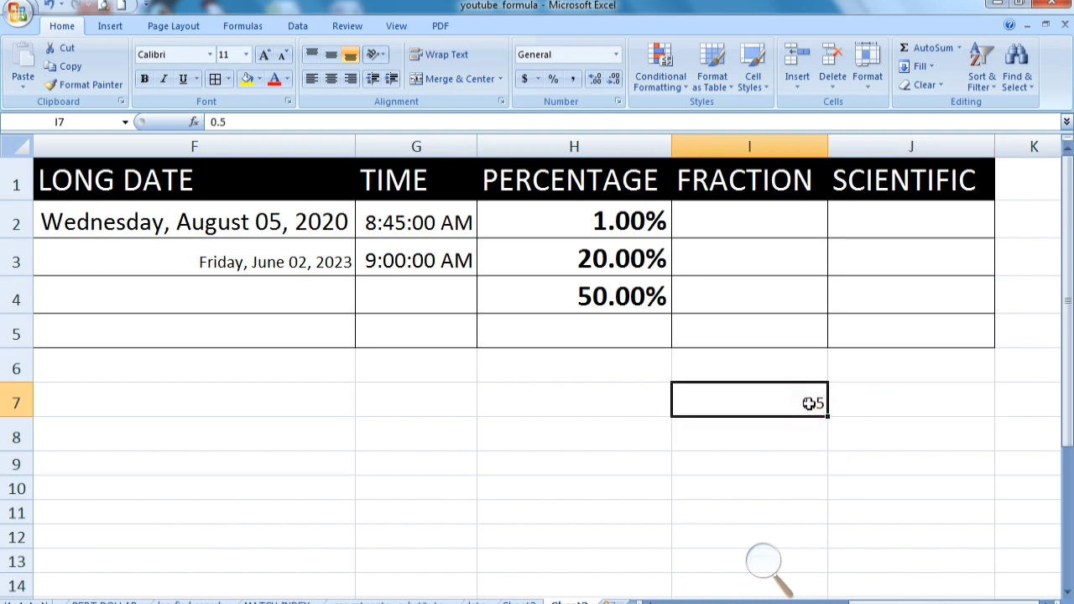
Apply the Fraction number format to cells I2 through I5 under the FRACTION heading
left_click_drag(766, 227, 756, 322)
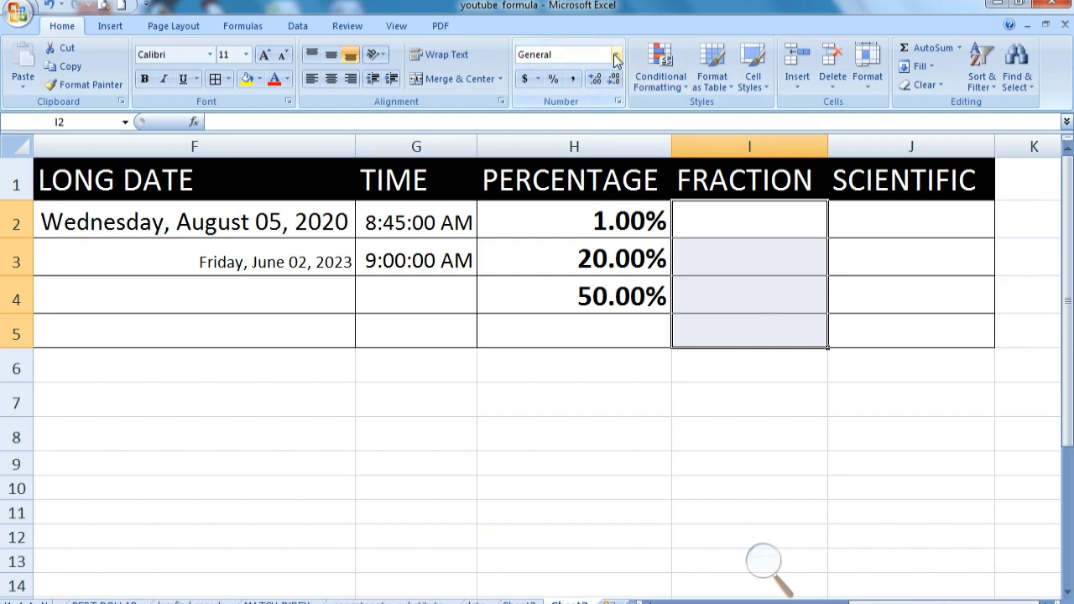
left_click(615, 56)
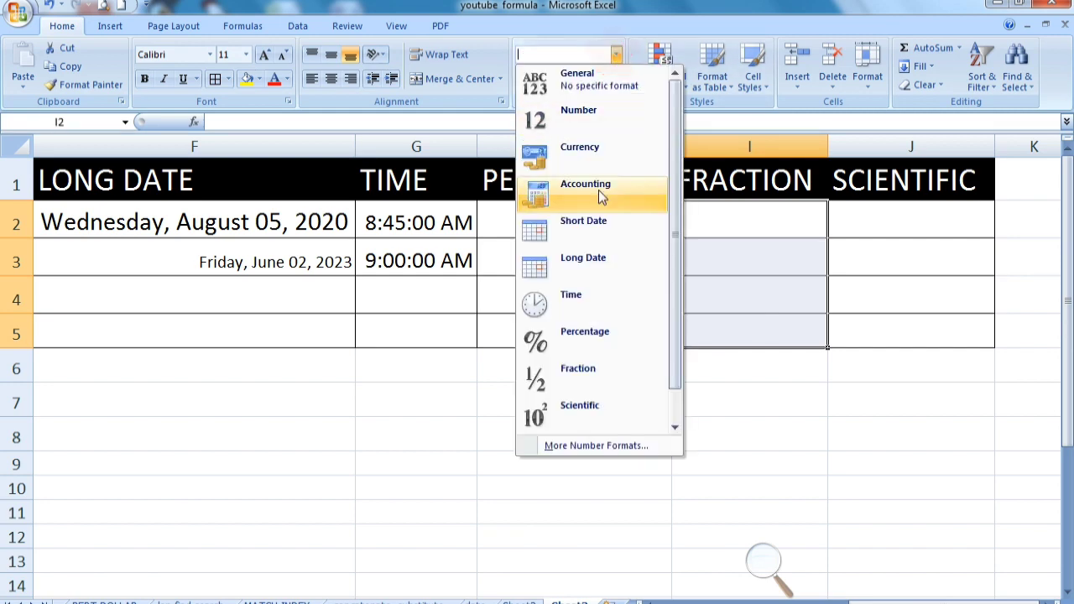
left_click(590, 374)
Enter the decimals .50, .25 and .80 in cells I2, I3 and I4
left_click(718, 218)
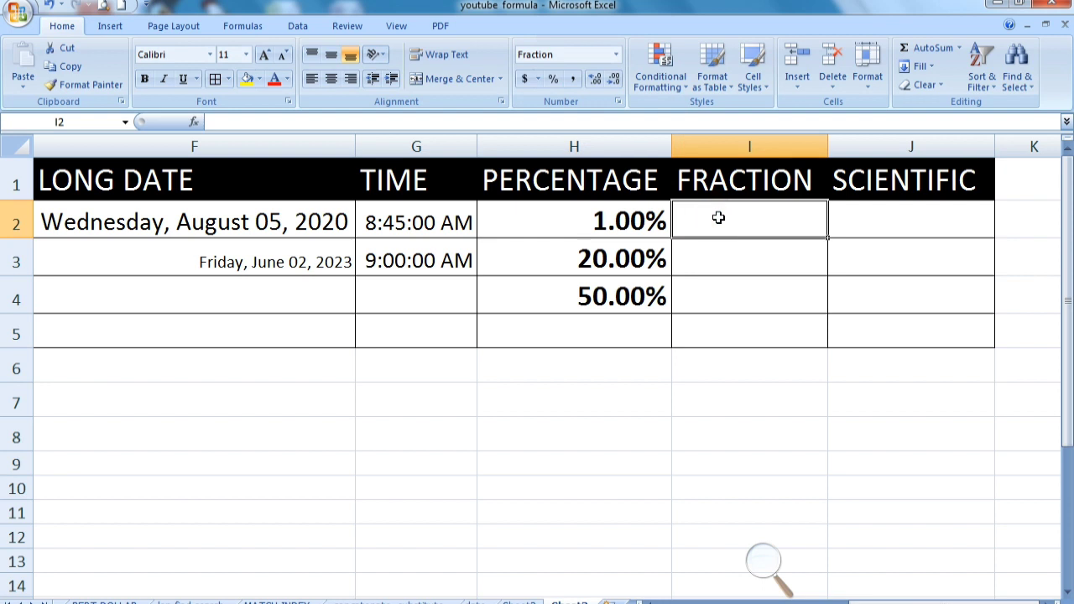
type(".")
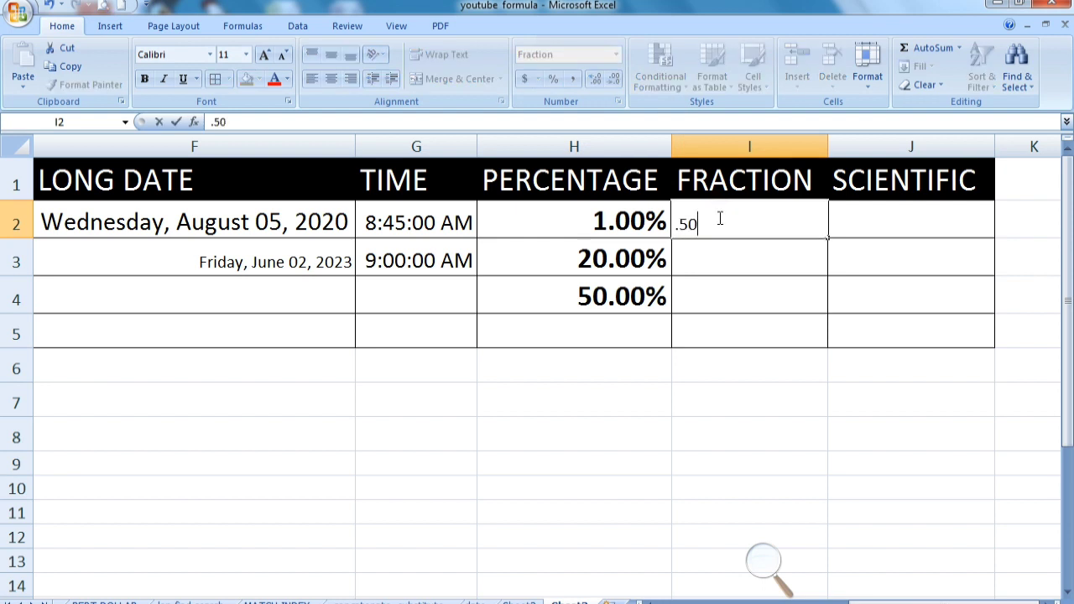
type("50")
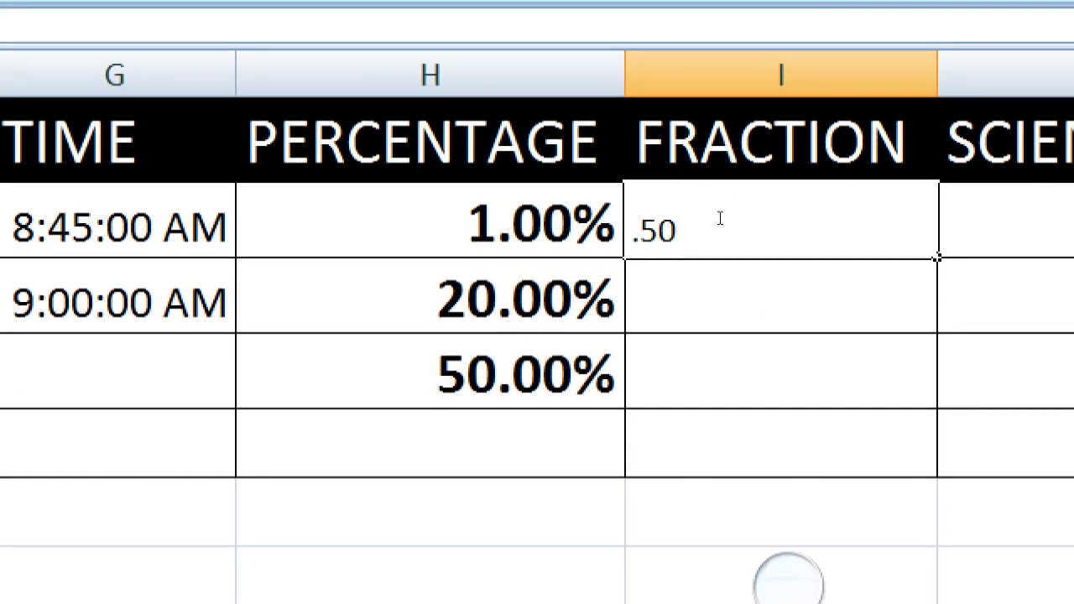
key("Return")
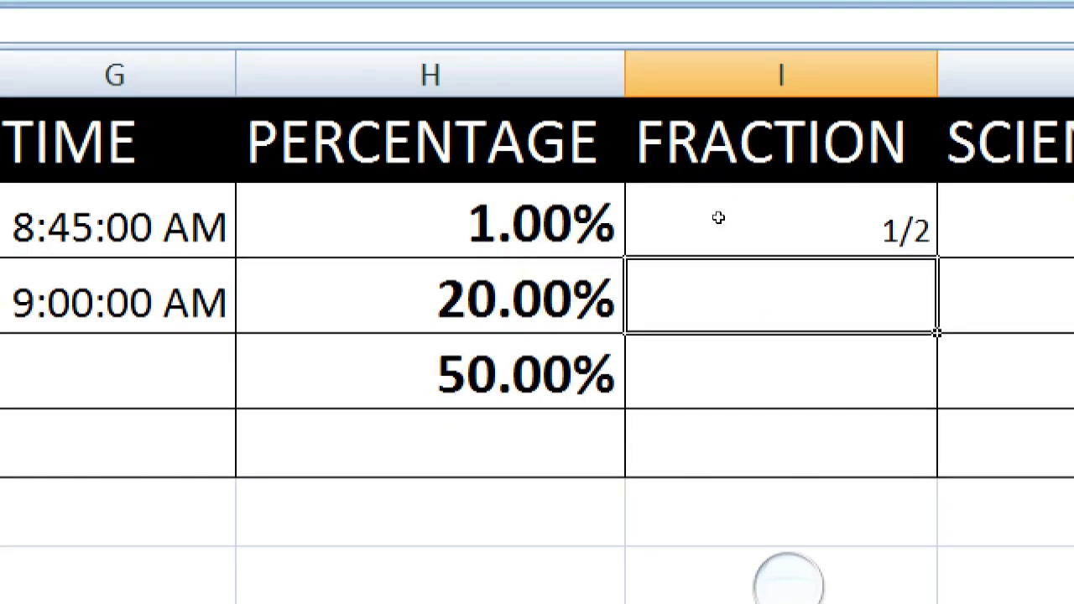
type(".25")
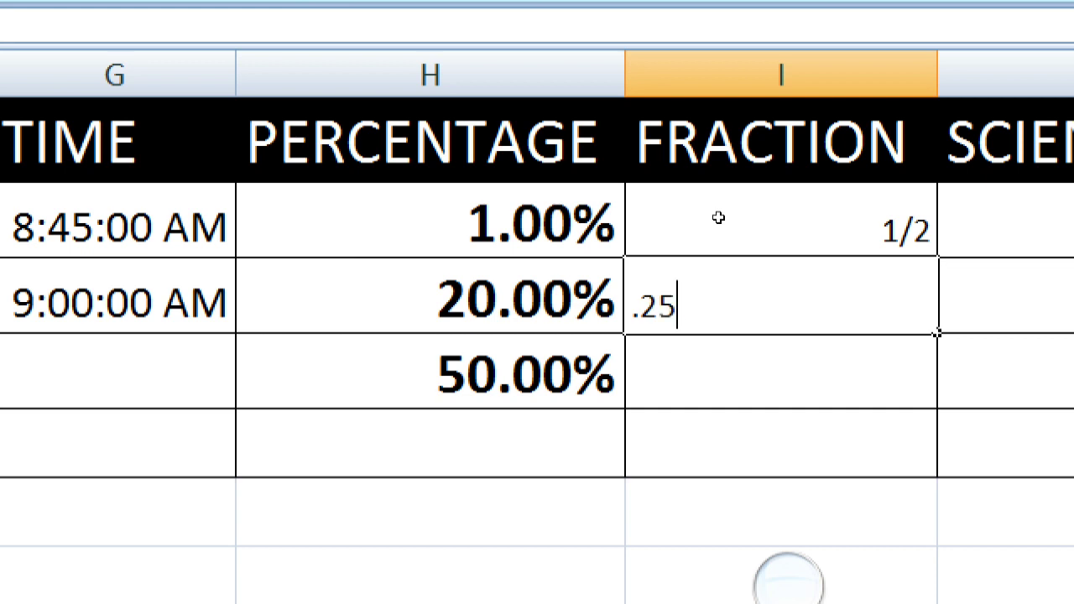
key("Return")
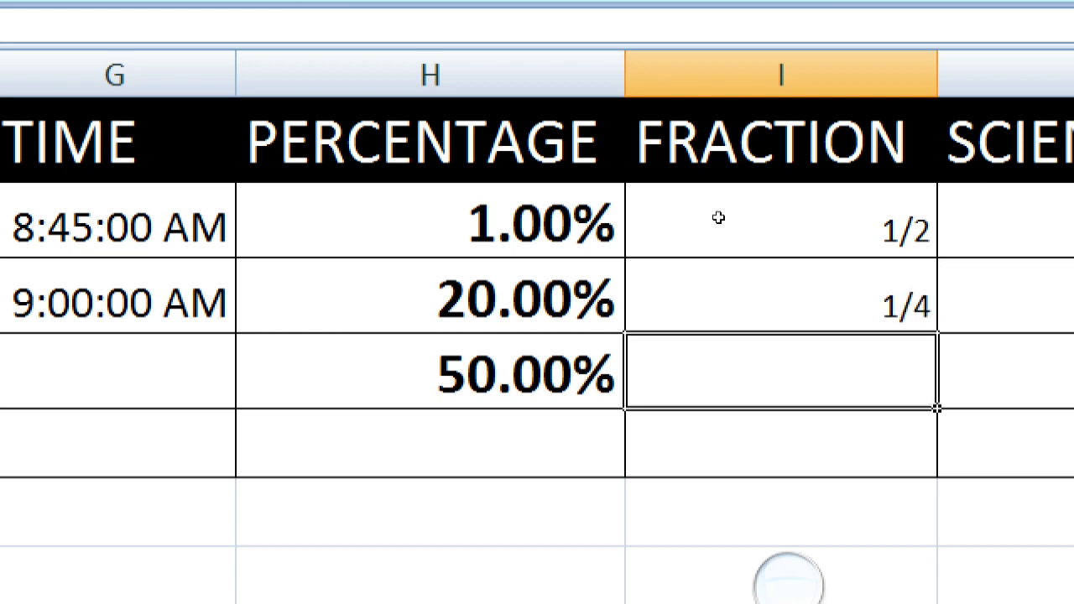
type(".80")
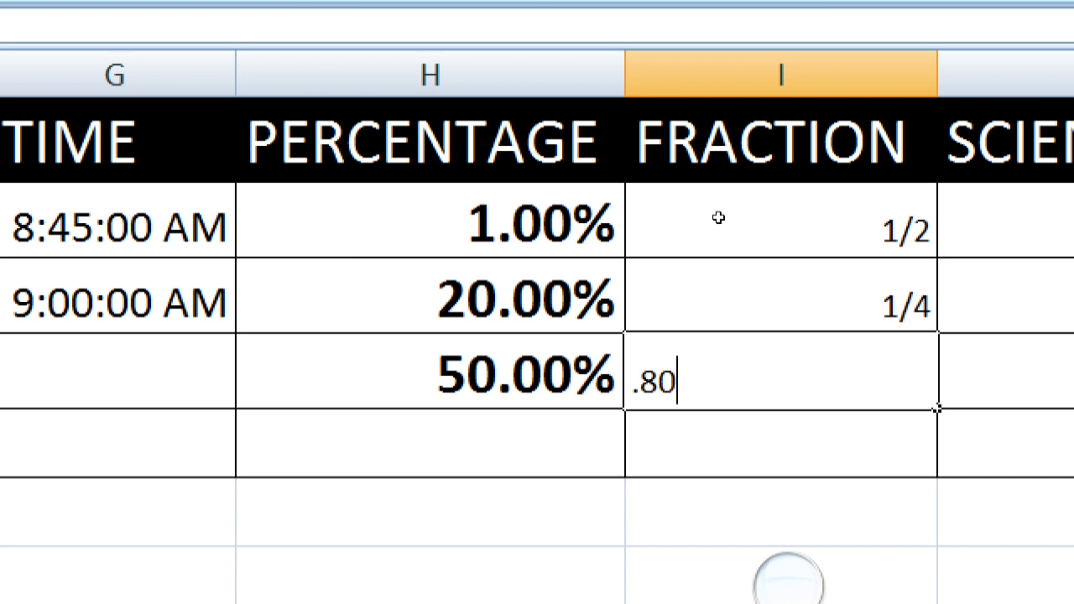
key("Return")
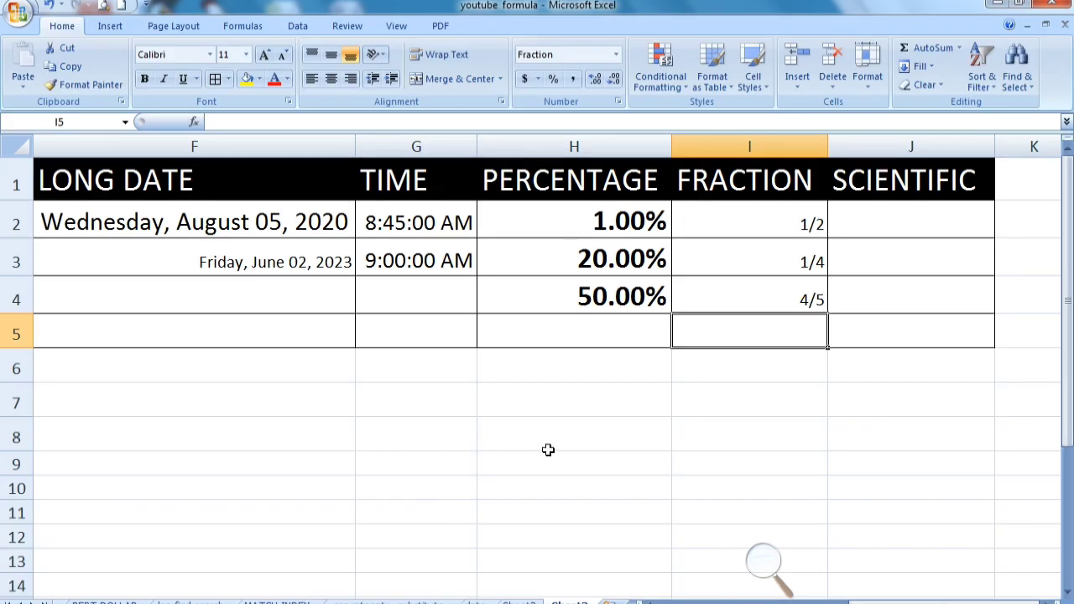
Enter the number 4589789 in cell J2 under the SCIENTIFIC heading
left_click(835, 214)
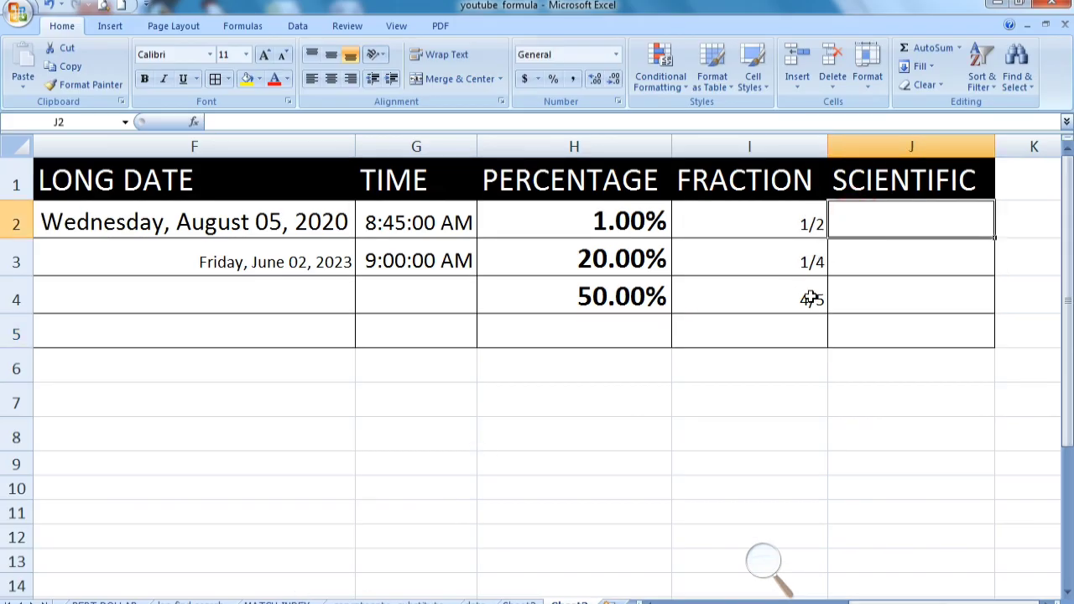
key("super")
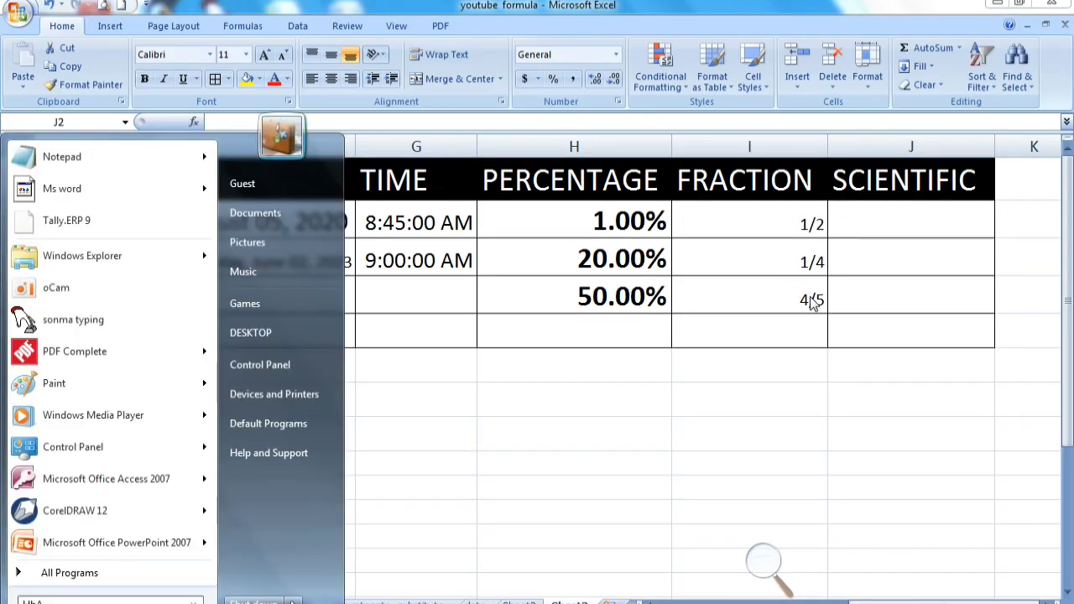
key("super")
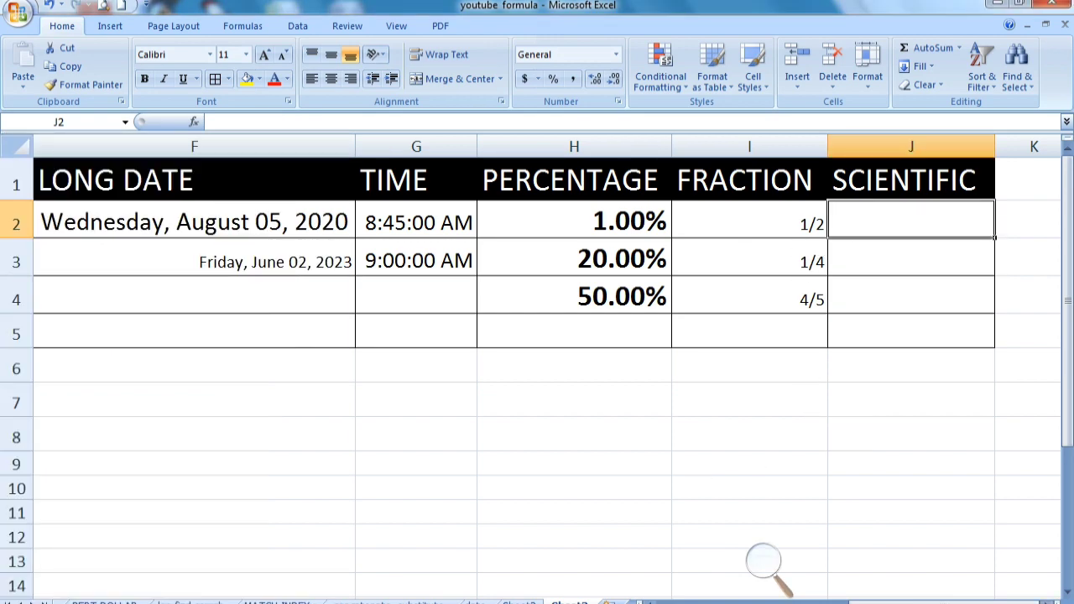
scroll(537, 369, "up", 2, "ctrl")
key("super")
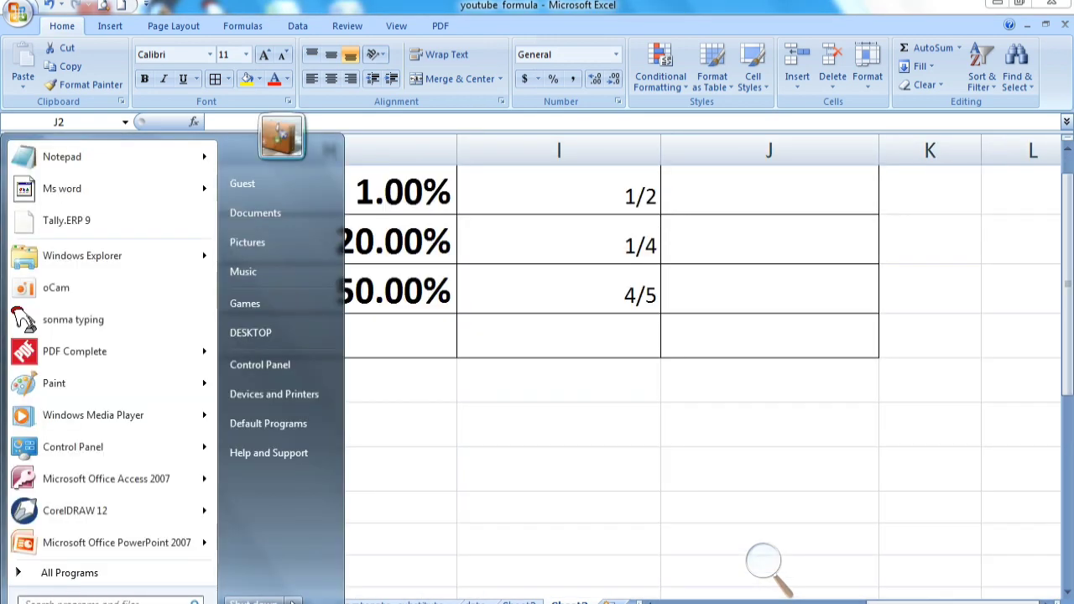
key("super")
scroll(582, 544, "up", 2, "ctrl")
key("super")
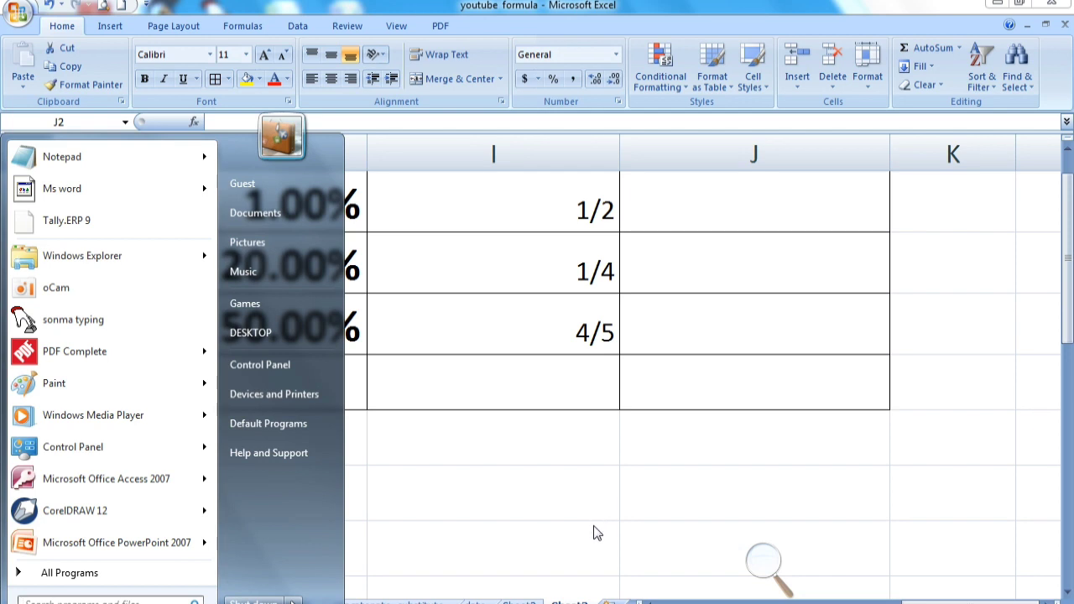
key("super")
scroll(620, 525, "up", 1)
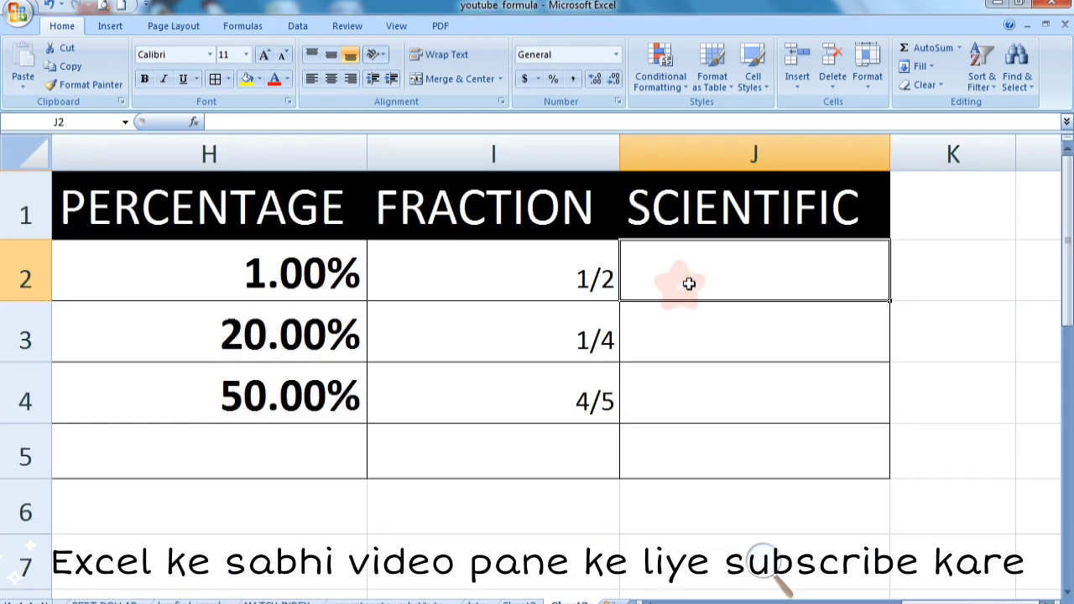
type("458978996885")
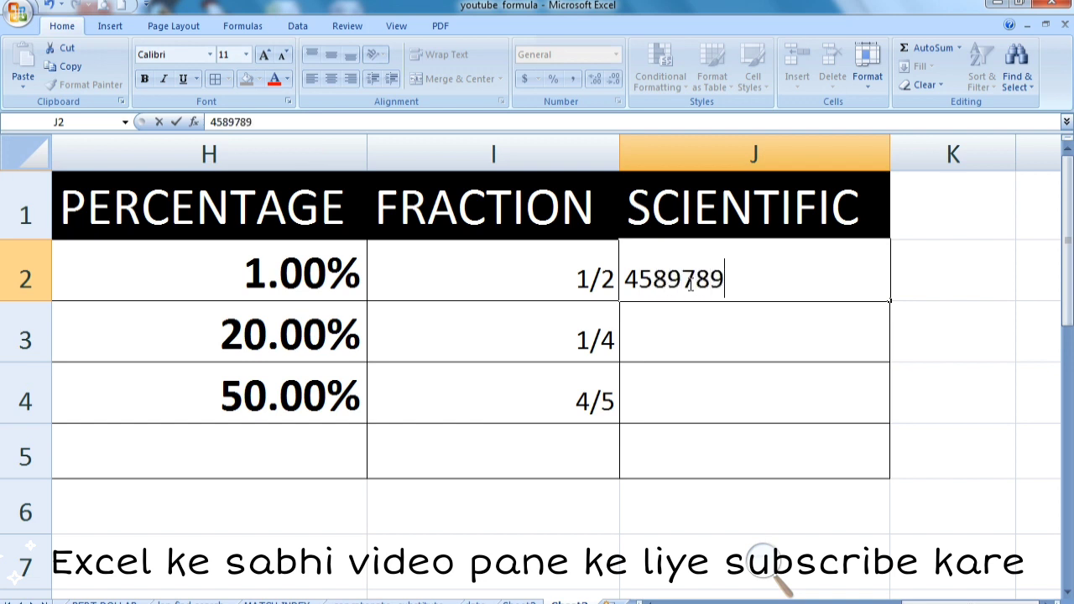